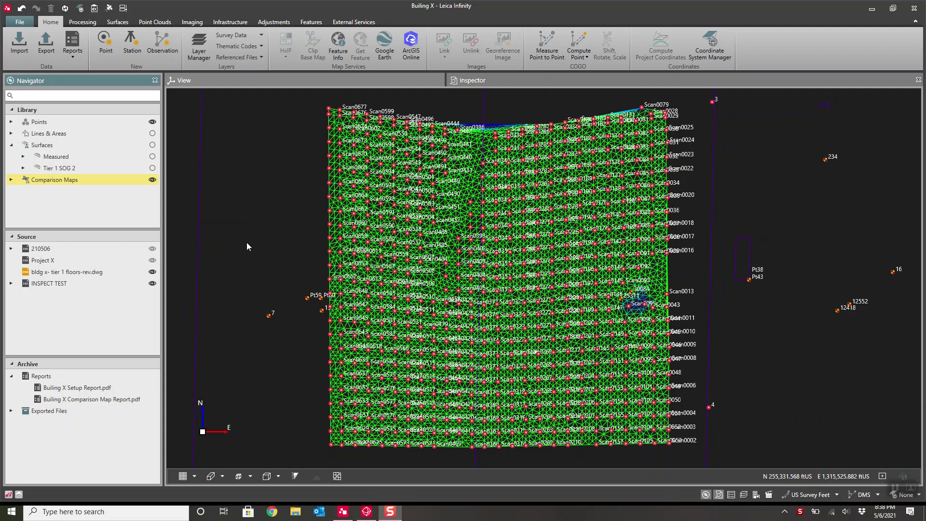
- Zoom and pan the map to recentre the scan mesh under the green comparison map
{"action": "scroll", "coordinate": [247, 244], "scroll_direction": "down", "scroll_amount": 3}
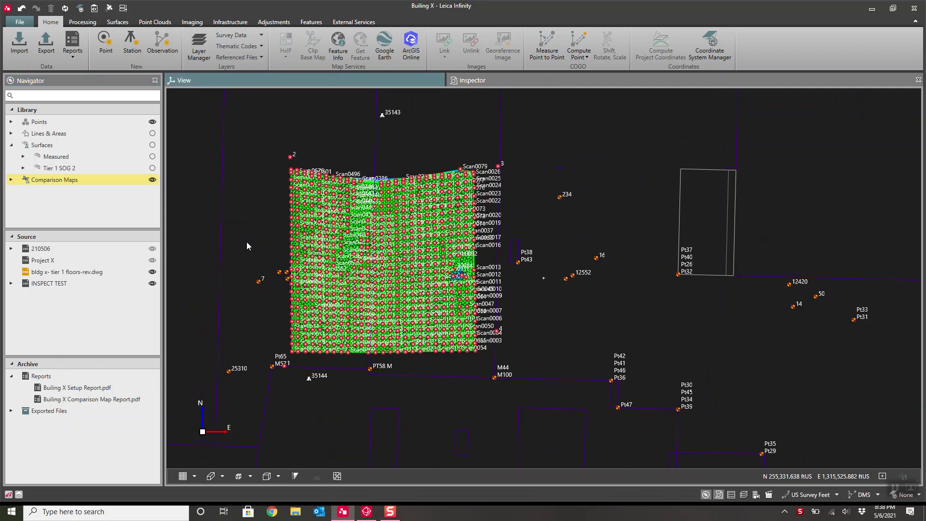
{"action": "middle_click_drag", "start_coordinate": [247, 246], "coordinate": [345, 283]}
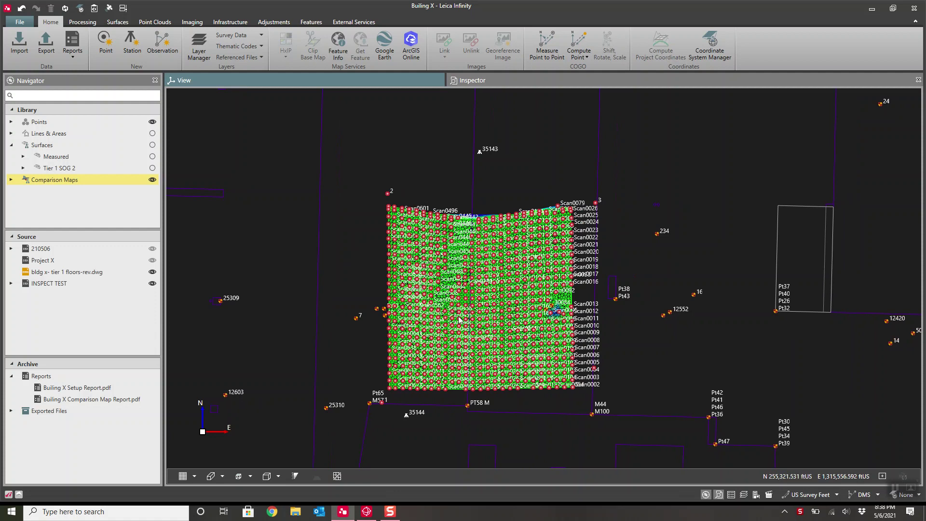
{"action": "scroll", "coordinate": [459, 318], "scroll_direction": "up", "scroll_amount": 3}
{"action": "scroll", "coordinate": [459, 318], "scroll_direction": "down", "scroll_amount": 2}
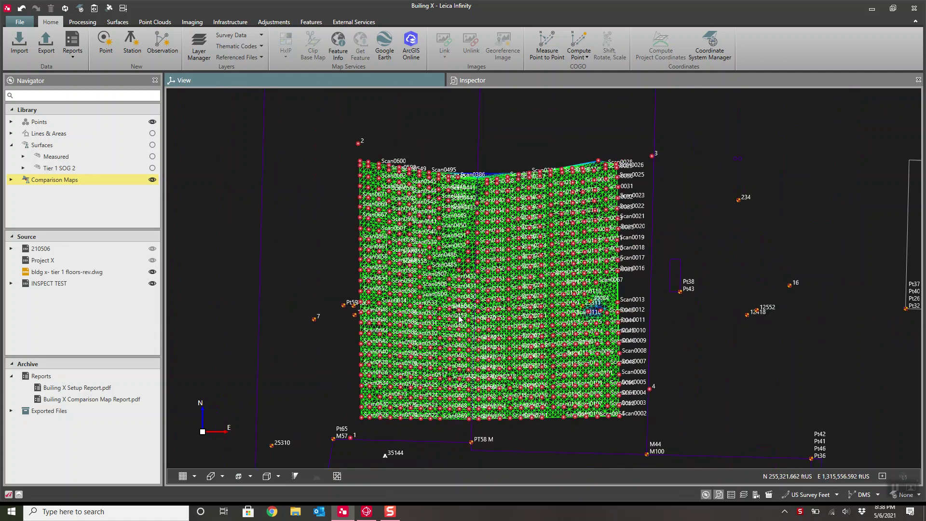
- Toggle the Comparison Maps visibility off and on, then open the archived Comparison Map Report PDF
{"action": "left_click", "coordinate": [152, 180]}
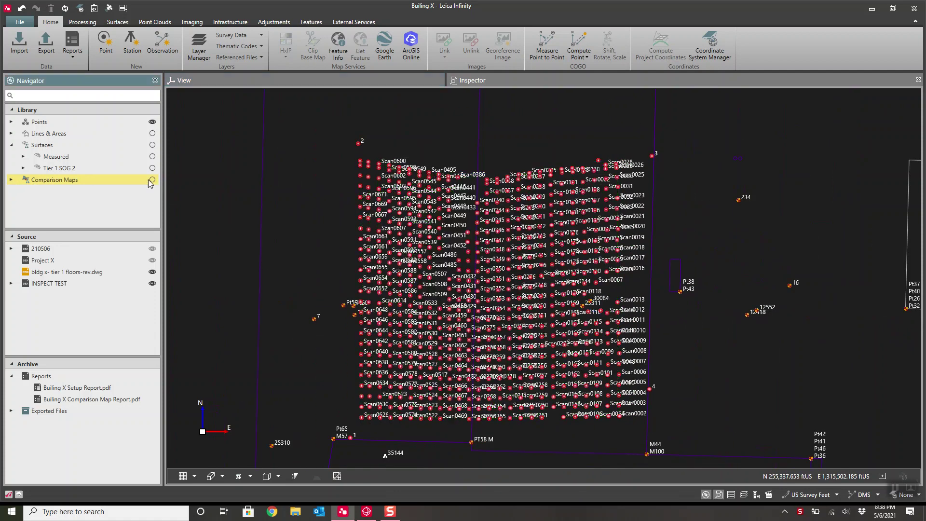
{"action": "left_click", "coordinate": [153, 180]}
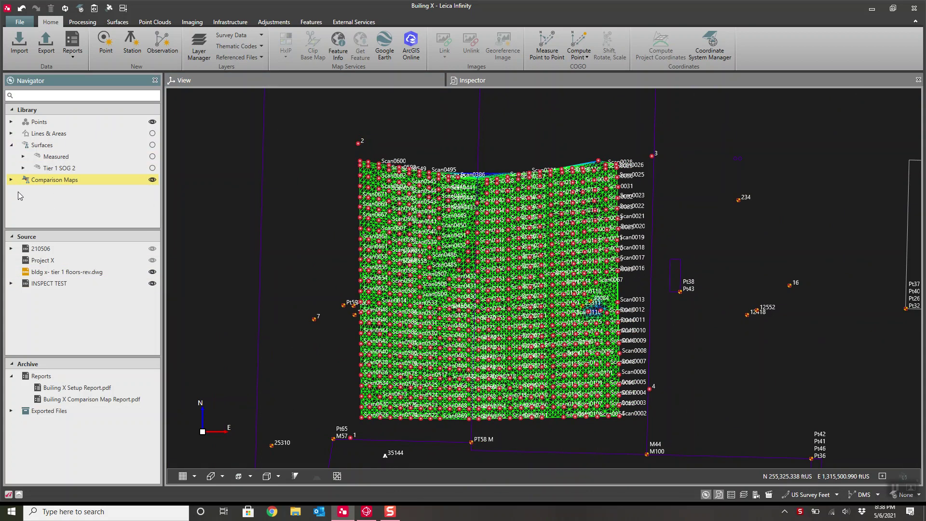
{"action": "left_click", "coordinate": [84, 399]}
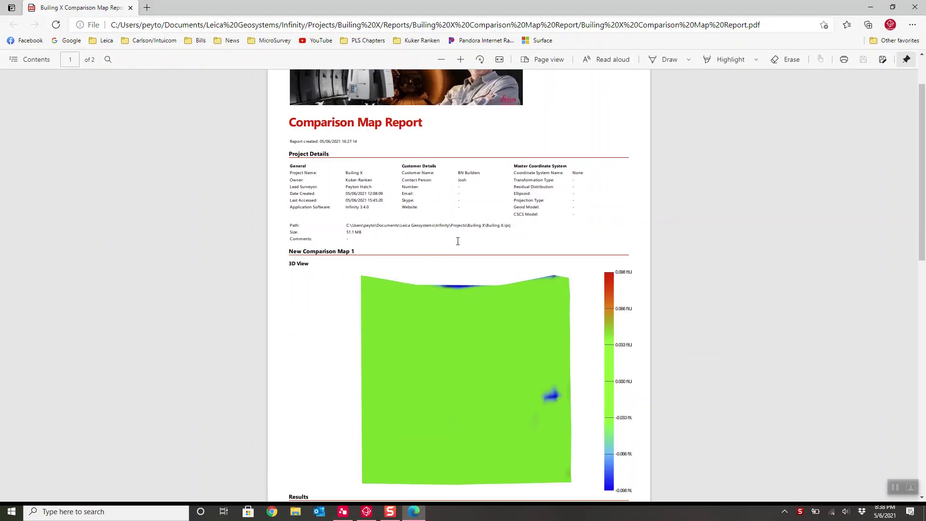
{"action": "scroll", "coordinate": [458, 241], "scroll_direction": "down", "scroll_amount": 10}
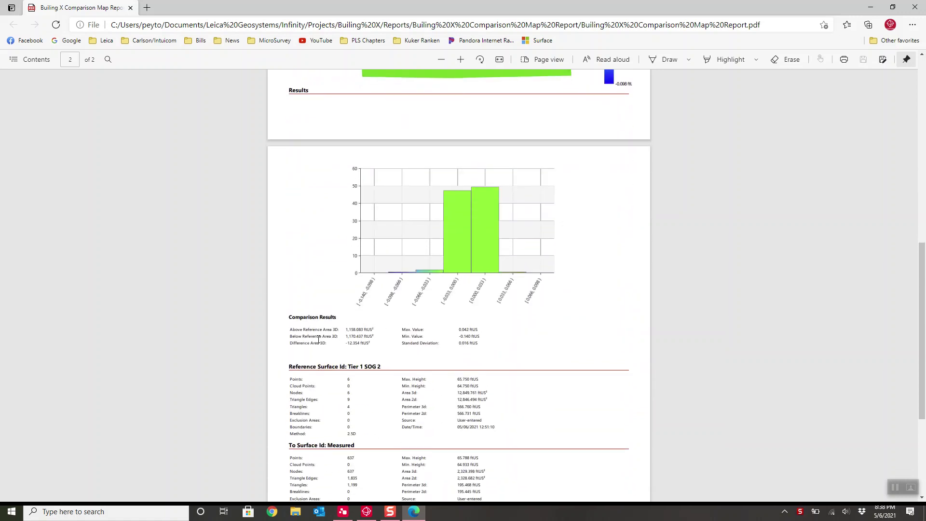
- Scroll through both report pages, highlight the Standard Deviation value, then close the browser window
{"action": "left_click_drag", "start_coordinate": [403, 343], "coordinate": [470, 342]}
{"action": "scroll", "coordinate": [480, 238], "scroll_direction": "up", "scroll_amount": 2}
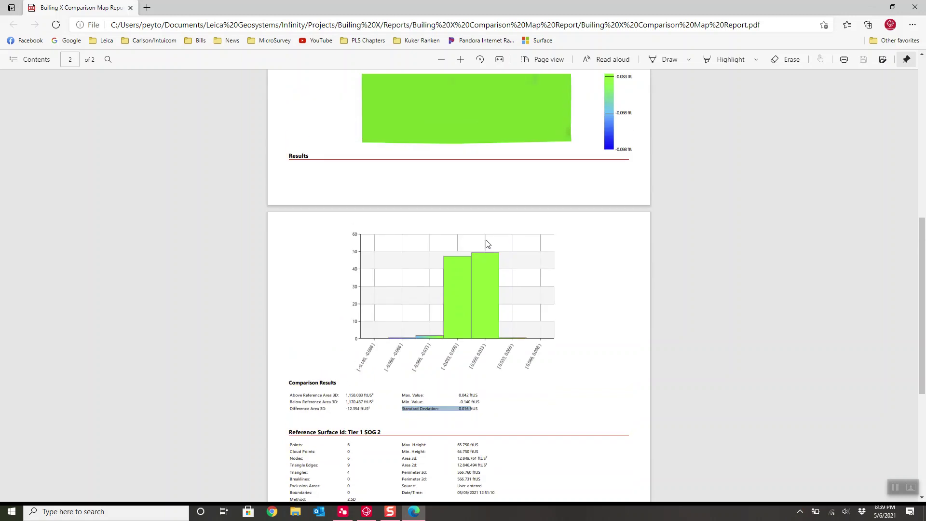
{"action": "scroll", "coordinate": [486, 277], "scroll_direction": "up", "scroll_amount": 5}
{"action": "scroll", "coordinate": [486, 284], "scroll_direction": "up", "scroll_amount": 1}
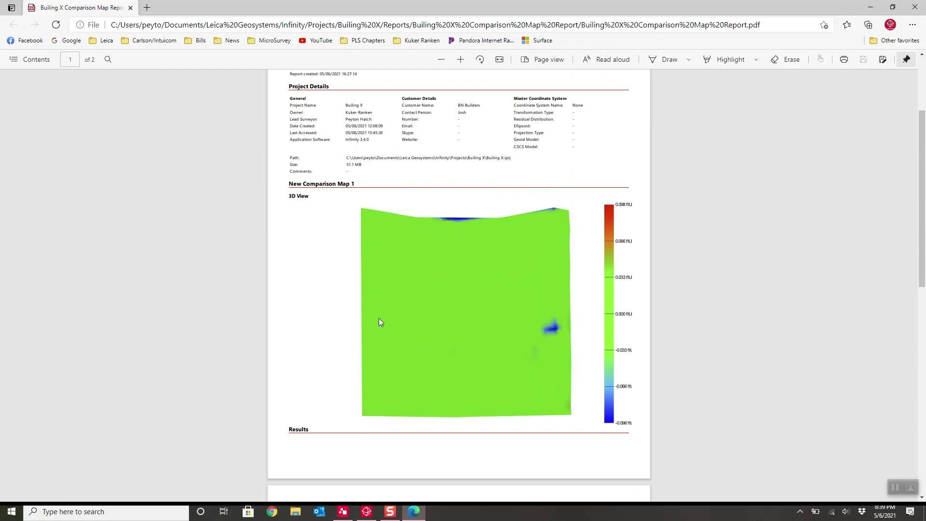
{"action": "scroll", "coordinate": [507, 326], "scroll_direction": "up", "scroll_amount": 3}
{"action": "scroll", "coordinate": [507, 326], "scroll_direction": "down", "scroll_amount": 6}
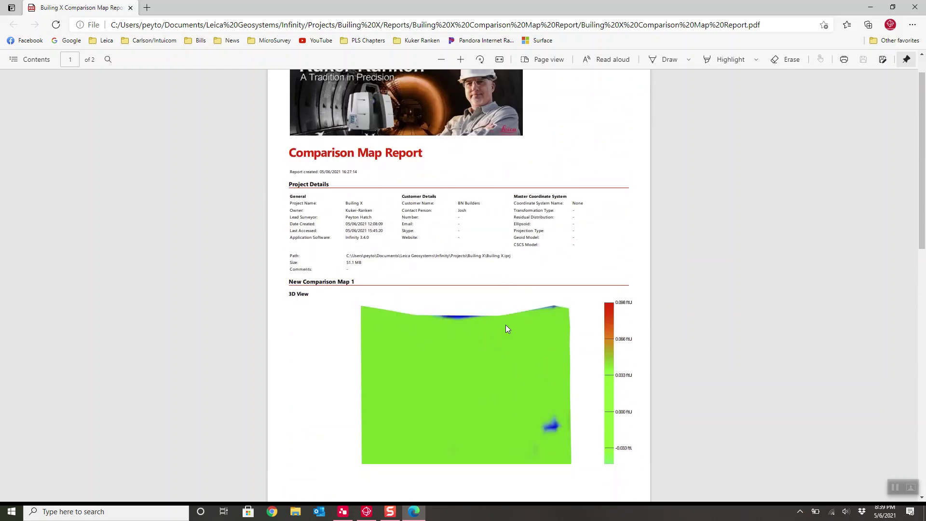
{"action": "scroll", "coordinate": [507, 329], "scroll_direction": "up", "scroll_amount": 5}
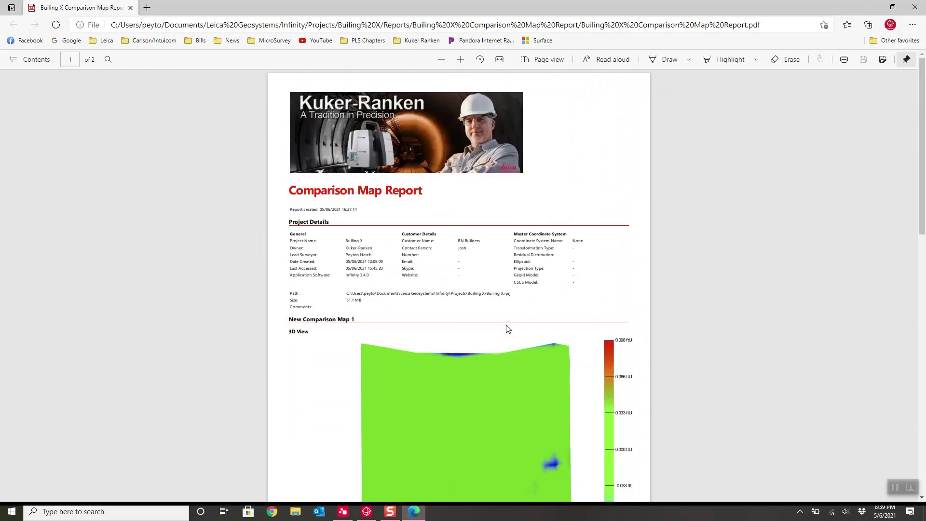
{"action": "scroll", "coordinate": [508, 329], "scroll_direction": "down", "scroll_amount": 1}
{"action": "scroll", "coordinate": [507, 329], "scroll_direction": "down", "scroll_amount": 10}
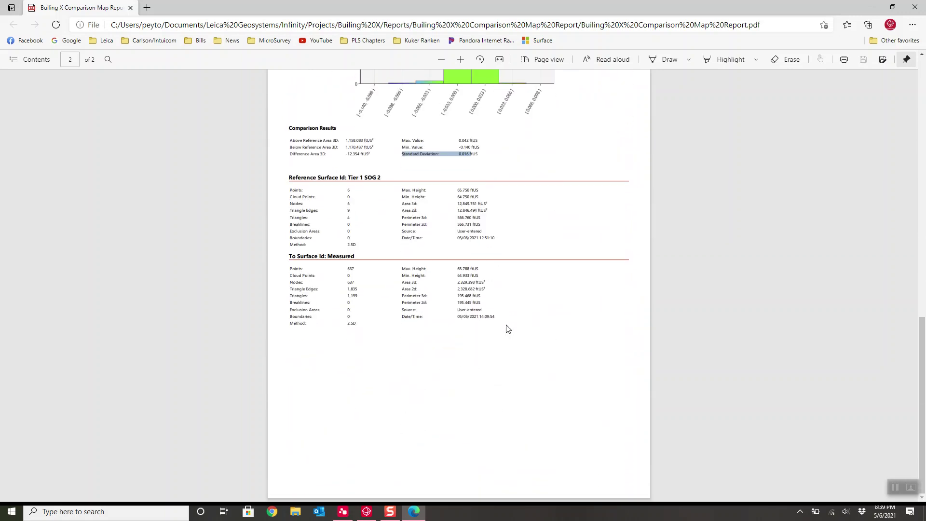
{"action": "scroll", "coordinate": [507, 329], "scroll_direction": "up", "scroll_amount": 10}
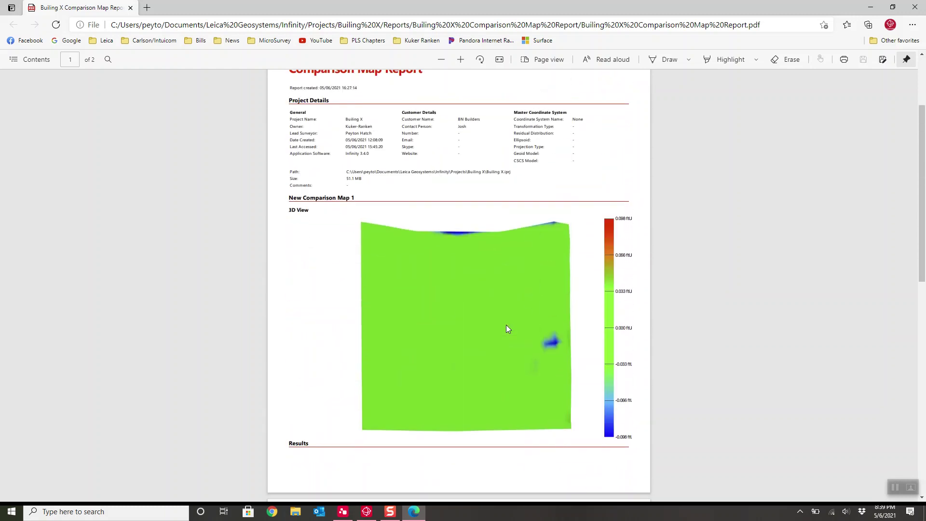
{"action": "left_click", "coordinate": [915, 7]}
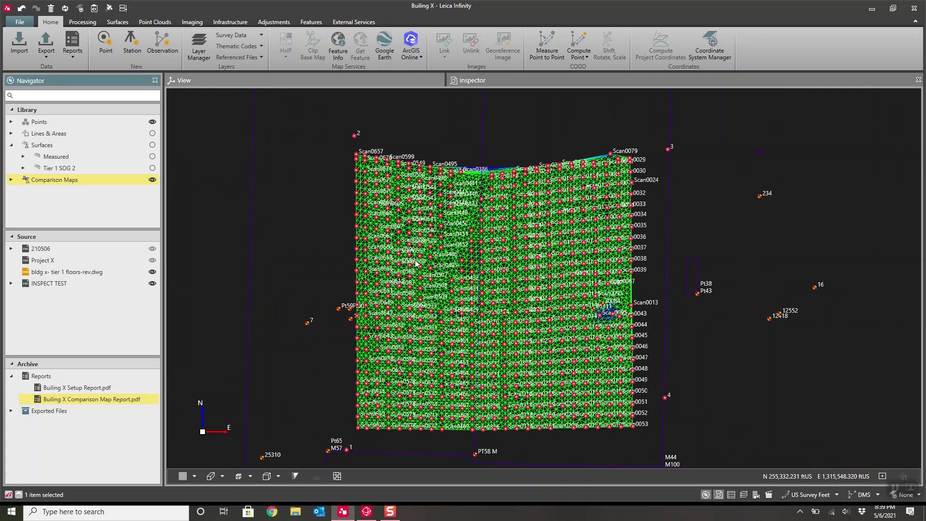
- Turn off the Comparison Maps eye so only the Building X scan points show
{"action": "left_click", "coordinate": [152, 179]}
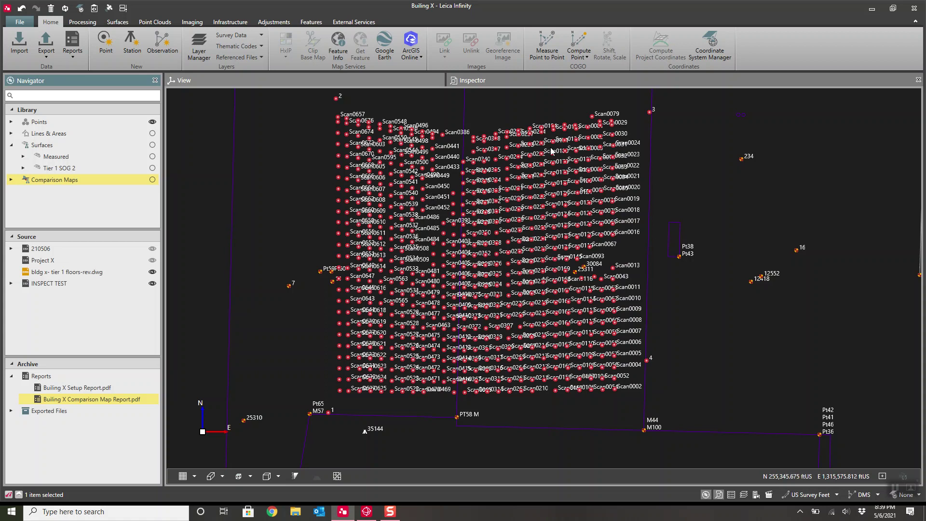
{"action": "left_click", "coordinate": [366, 513]}
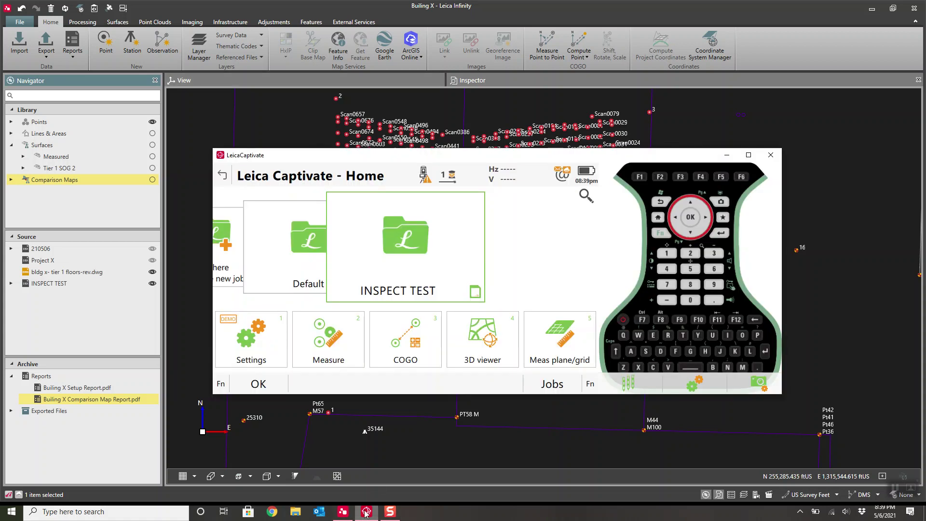
{"action": "left_click", "coordinate": [490, 344]}
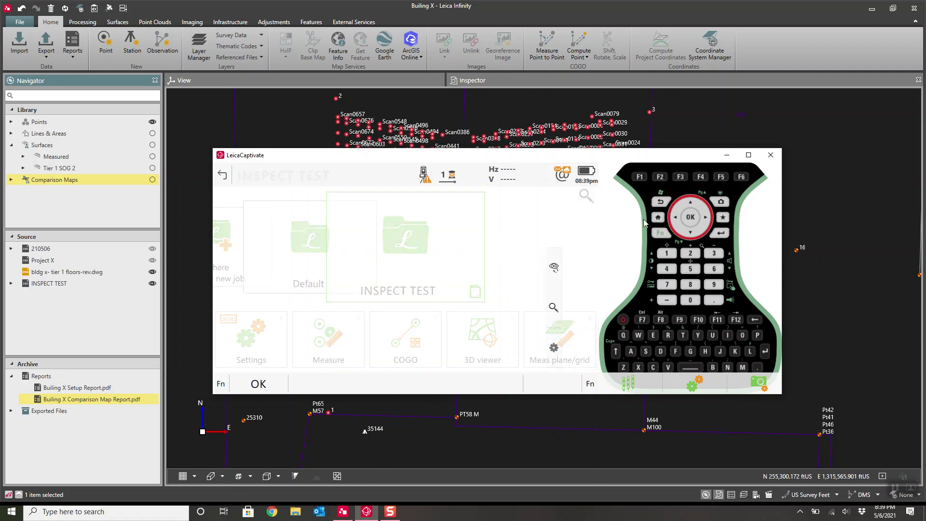
{"action": "left_click", "coordinate": [658, 218]}
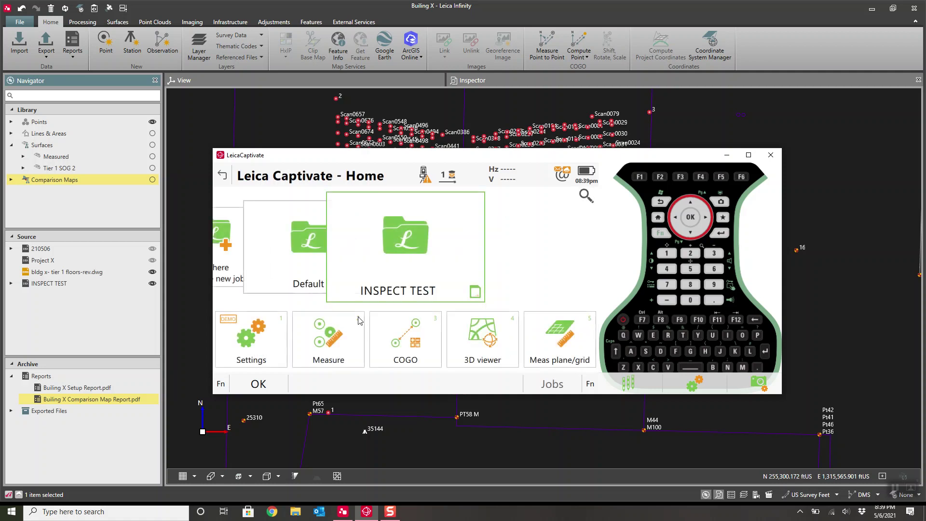
{"action": "left_click", "coordinate": [561, 355]}
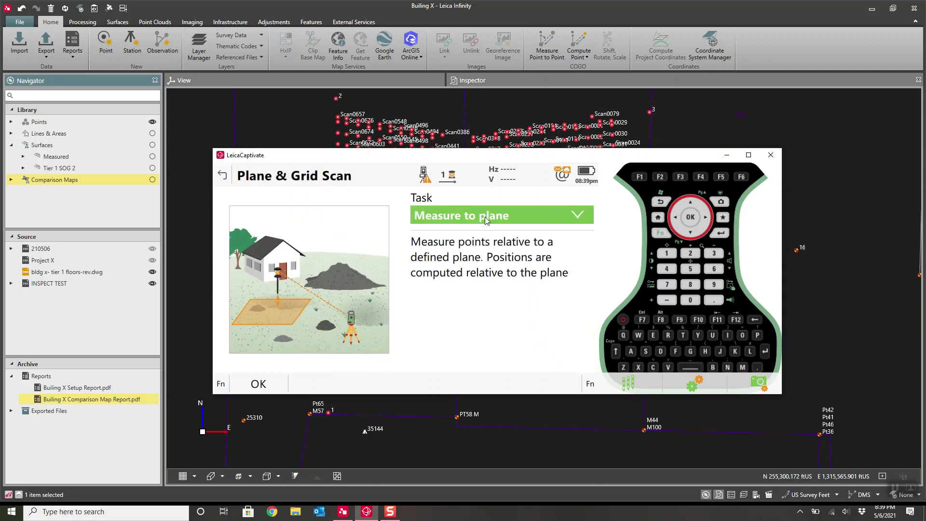
{"action": "left_click", "coordinate": [486, 220]}
{"action": "left_click", "coordinate": [484, 274]}
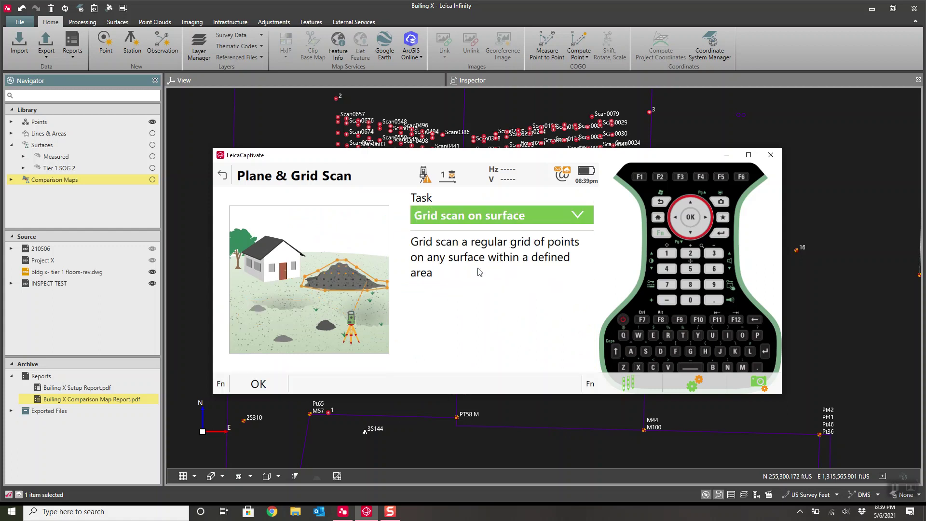
{"action": "left_click", "coordinate": [459, 223]}
{"action": "left_click", "coordinate": [456, 237]}
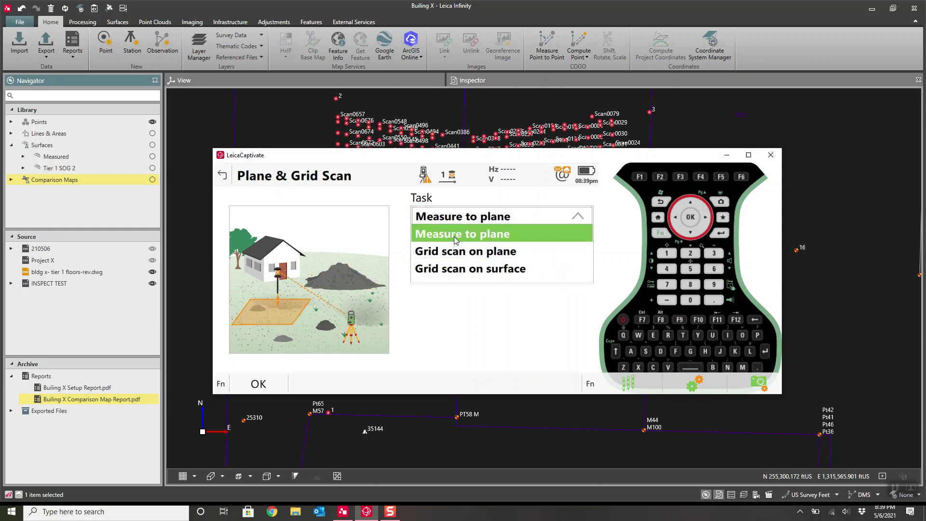
{"action": "left_click", "coordinate": [456, 236]}
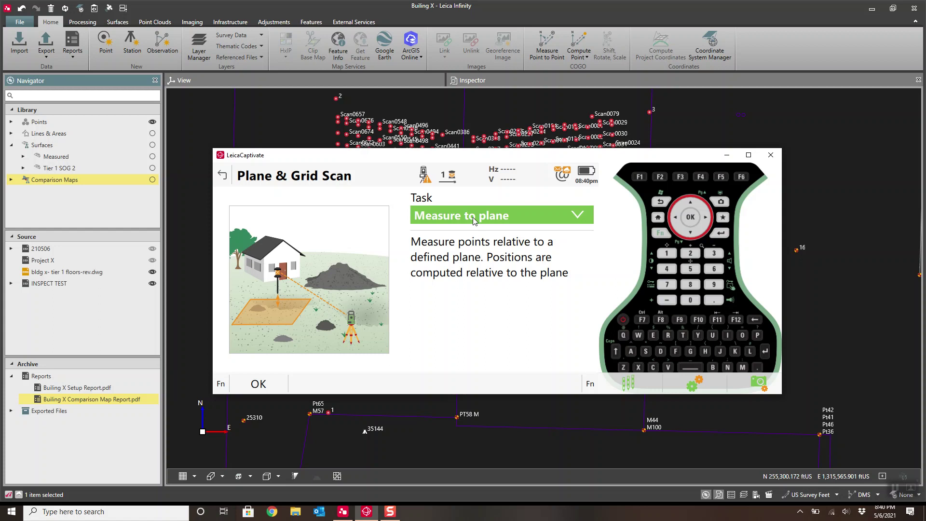
{"action": "left_click", "coordinate": [727, 155]}
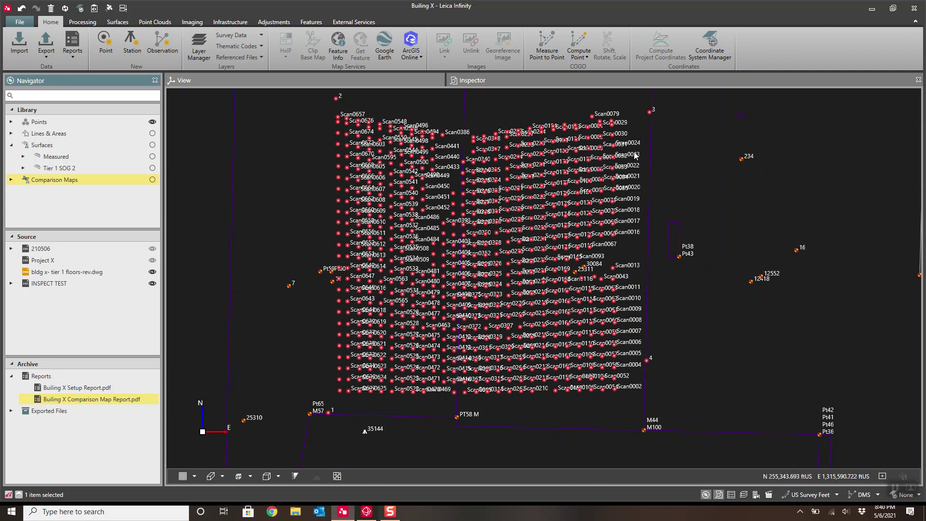
- Show the properties of bldg x- tier 1 floors-rev.dwg and select its mesh on the map
{"action": "scroll", "coordinate": [385, 146], "scroll_direction": "down", "scroll_amount": 1}
{"action": "scroll", "coordinate": [386, 146], "scroll_direction": "down", "scroll_amount": 3}
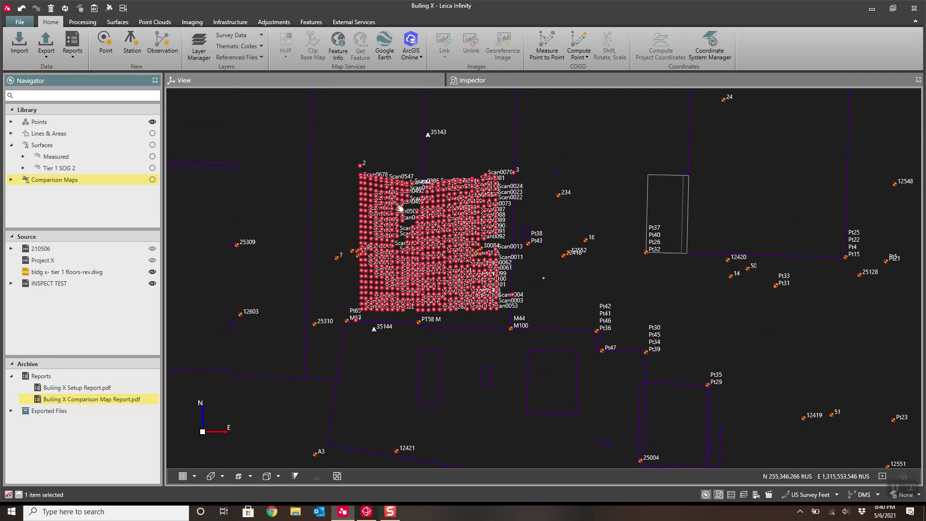
{"action": "middle_click_drag", "start_coordinate": [390, 220], "coordinate": [389, 349]}
{"action": "scroll", "coordinate": [394, 324], "scroll_direction": "down", "scroll_amount": 1}
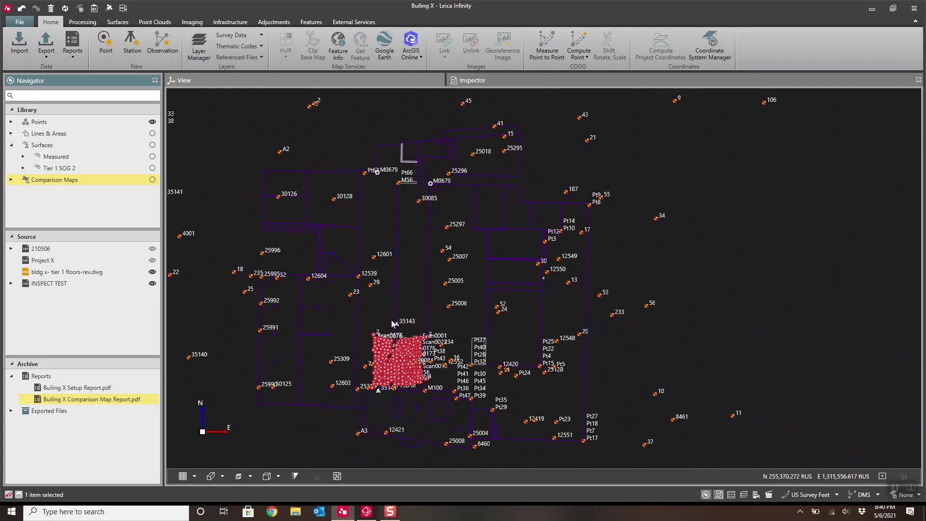
{"action": "middle_click_drag", "start_coordinate": [398, 337], "coordinate": [409, 319]}
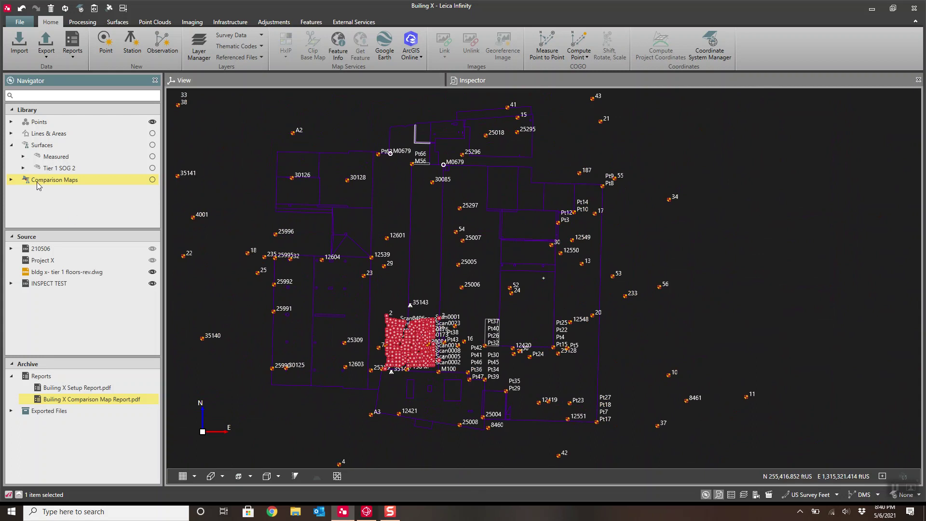
{"action": "left_click", "coordinate": [61, 169]}
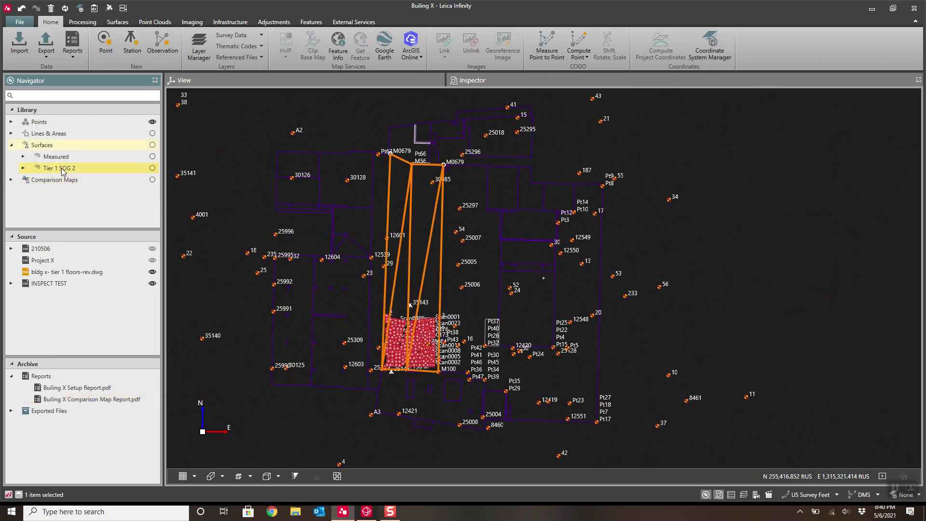
{"action": "left_click", "coordinate": [63, 272]}
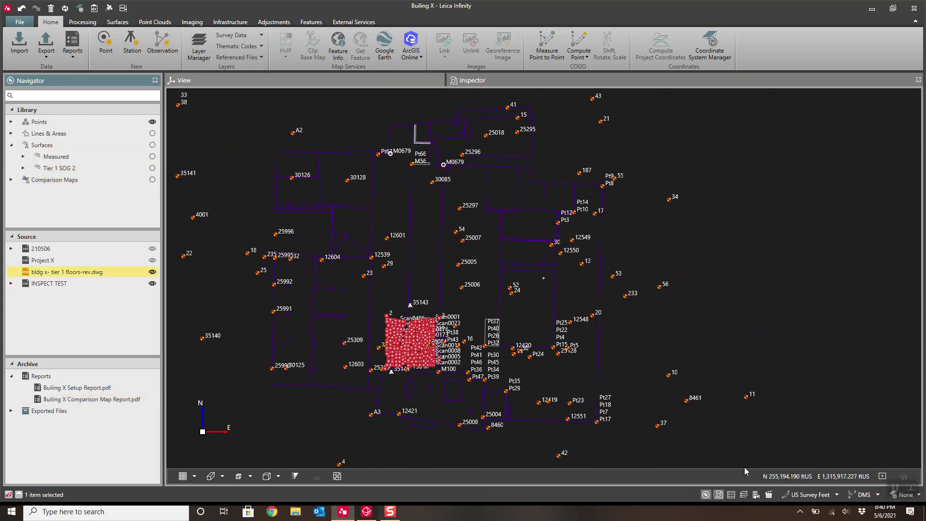
{"action": "left_click", "coordinate": [732, 494]}
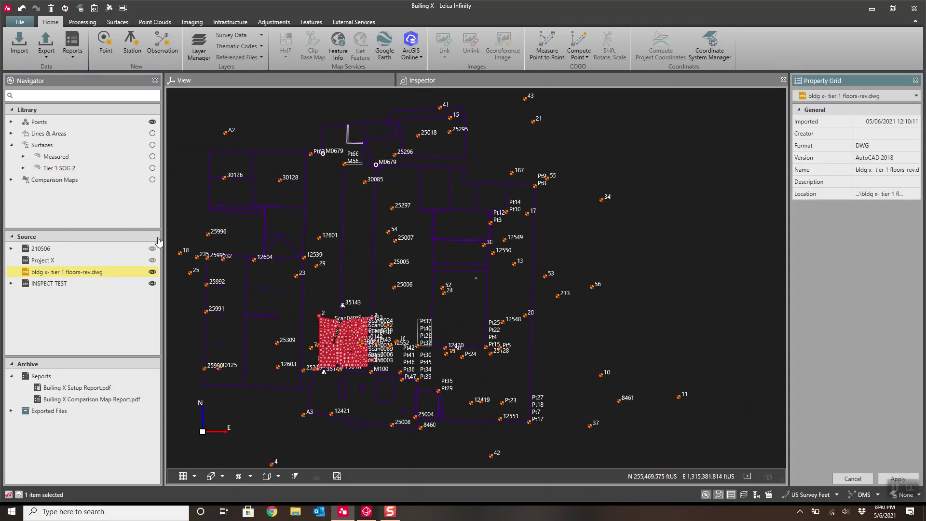
{"action": "left_click", "coordinate": [344, 214]}
{"action": "left_click", "coordinate": [344, 202]}
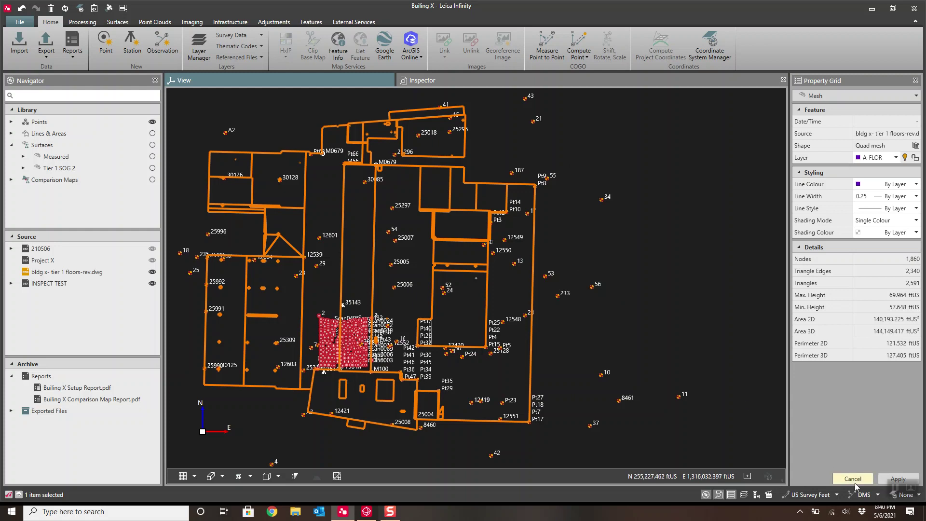
- Switch to the Features tab and reframe the map around the building, deselecting the floor-plan mesh
{"action": "left_click", "coordinate": [313, 23]}
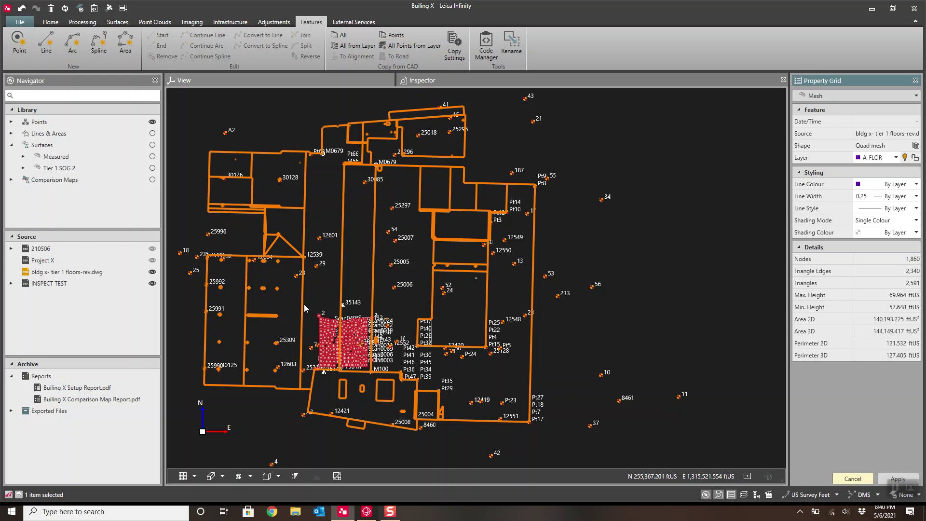
{"action": "middle_click_drag", "start_coordinate": [265, 311], "coordinate": [344, 310]}
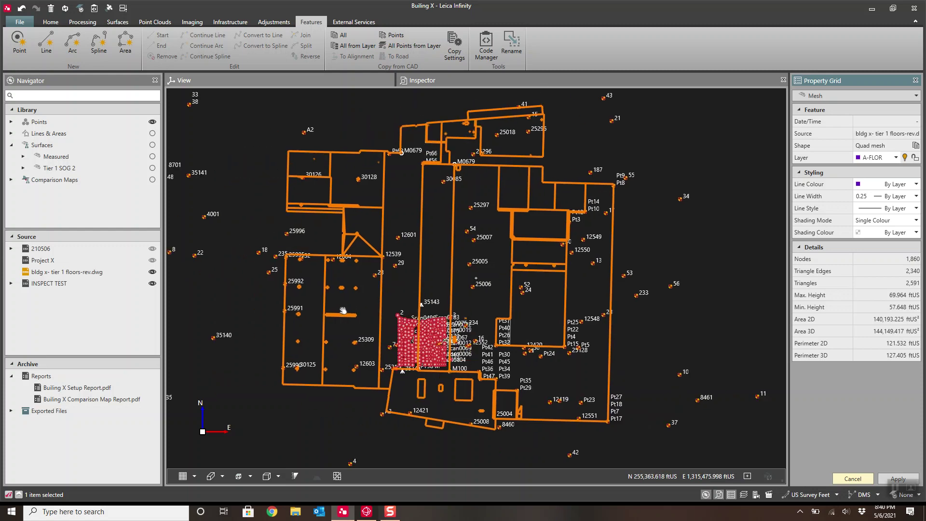
{"action": "scroll", "coordinate": [344, 310], "scroll_direction": "up", "scroll_amount": 2}
{"action": "middle_click_drag", "start_coordinate": [465, 148], "coordinate": [404, 221]}
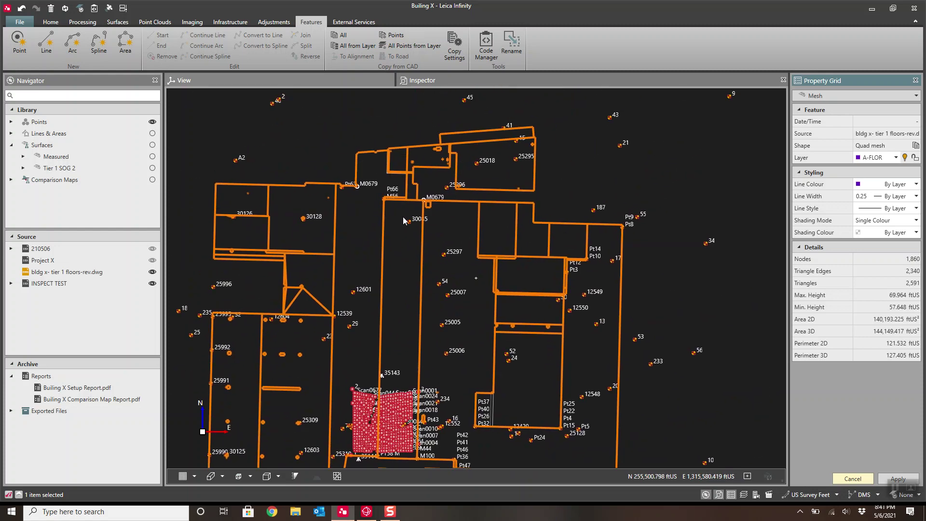
{"action": "left_click", "coordinate": [405, 308]}
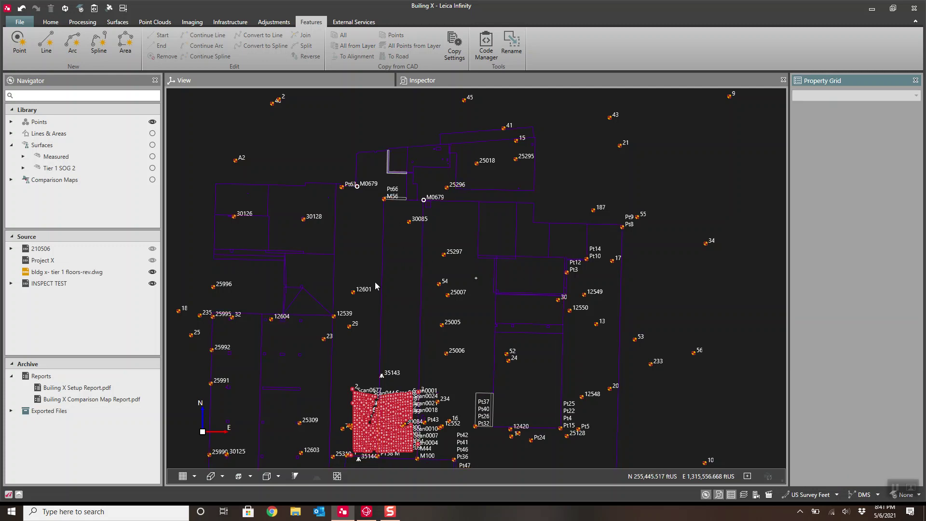
{"action": "left_click", "coordinate": [337, 210]}
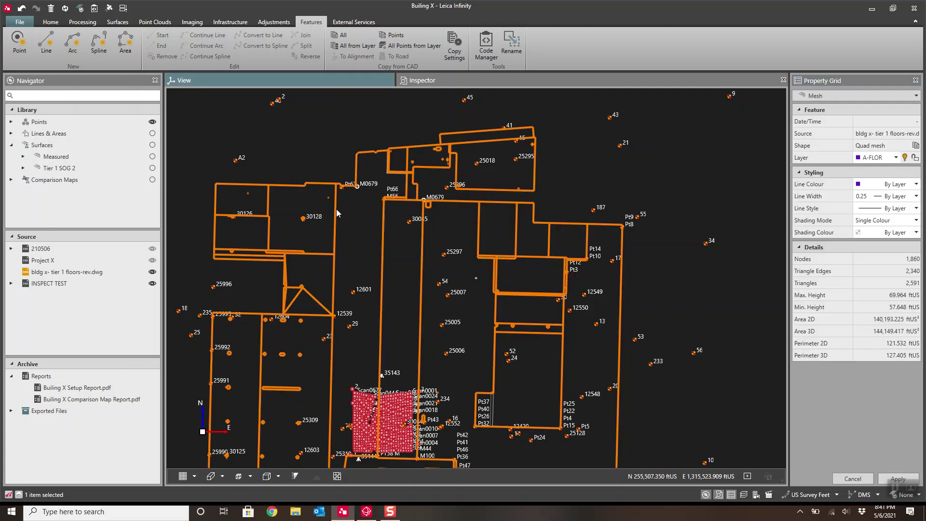
{"action": "left_click", "coordinate": [370, 235]}
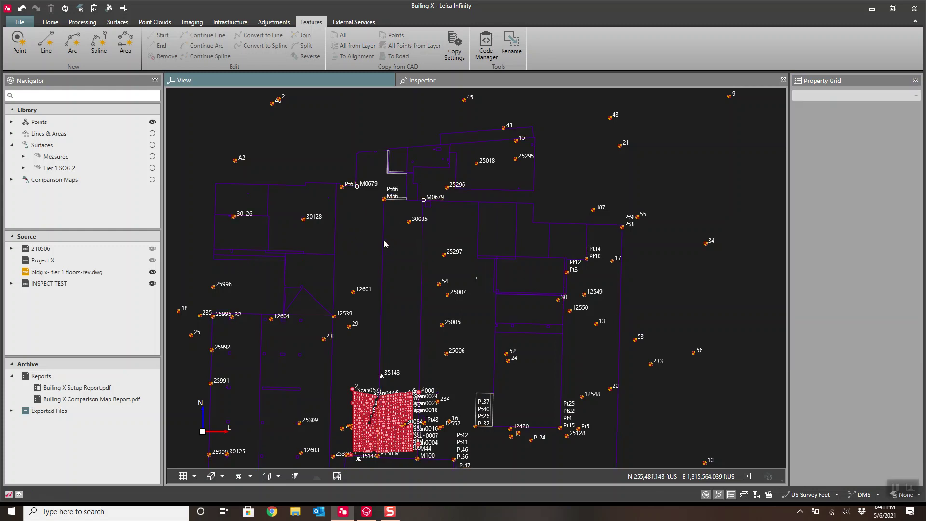
{"action": "middle_click_drag", "start_coordinate": [409, 270], "coordinate": [430, 230]}
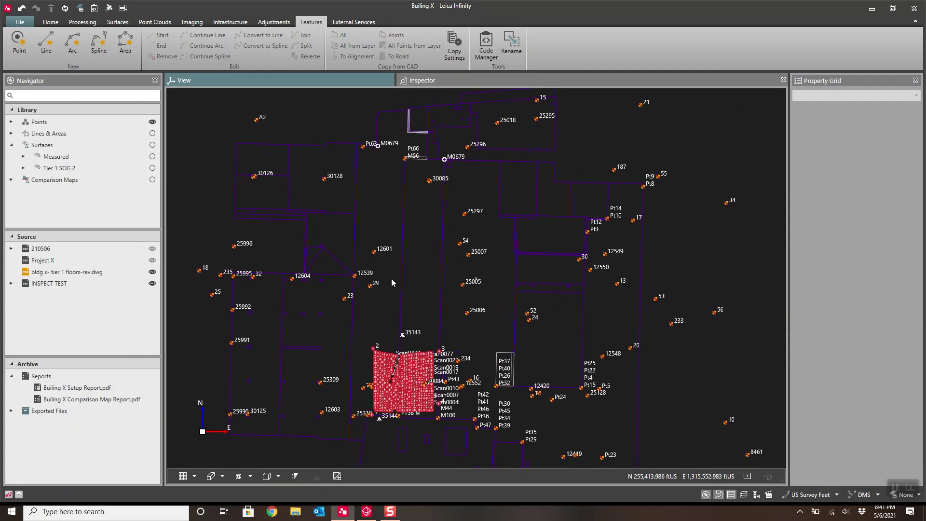
- Place the new point Scan0679 on the floor-plan outline corner near Pt63
{"action": "left_click", "coordinate": [17, 40]}
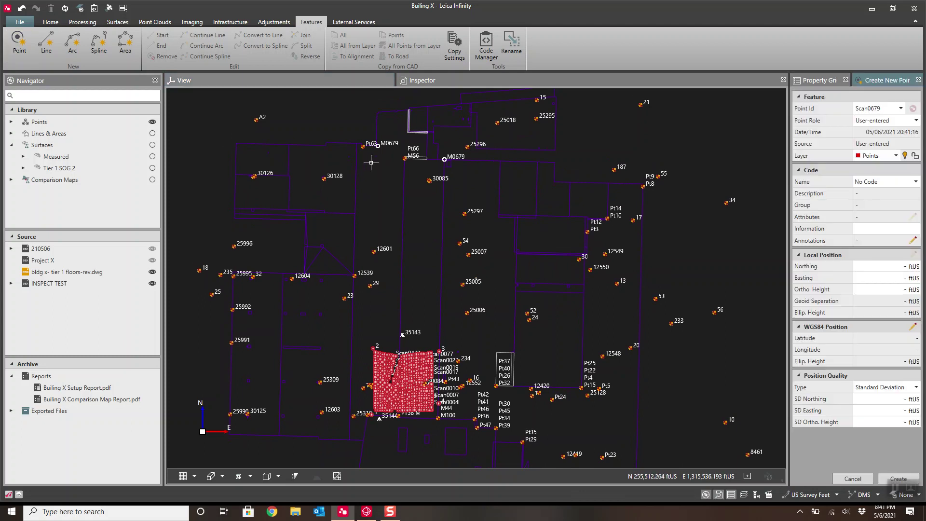
{"action": "scroll", "coordinate": [405, 207], "scroll_direction": "up", "scroll_amount": 6}
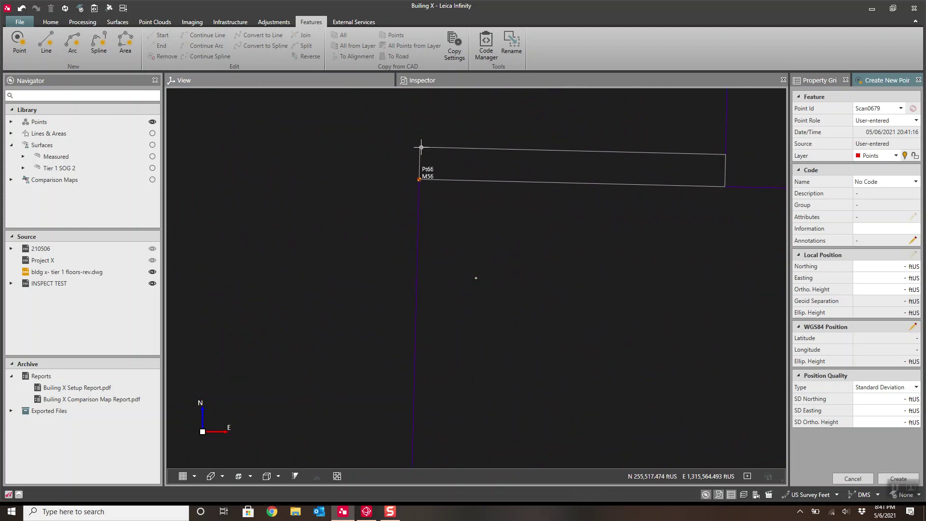
{"action": "scroll", "coordinate": [533, 168], "scroll_direction": "down", "scroll_amount": 3}
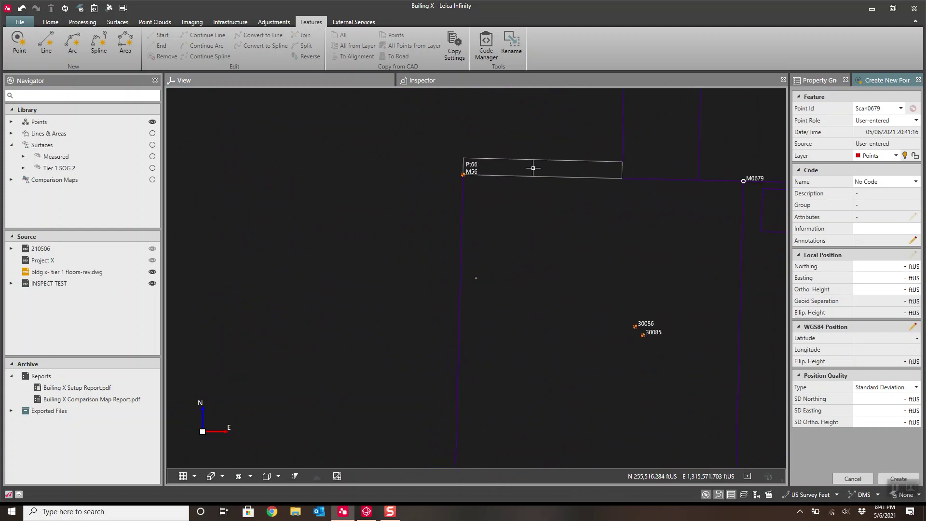
{"action": "scroll", "coordinate": [533, 168], "scroll_direction": "down", "scroll_amount": 2}
{"action": "middle_click_drag", "start_coordinate": [522, 165], "coordinate": [622, 322]}
{"action": "left_click", "coordinate": [481, 124]}
- Check the new point's Point Id Scan0679 and Ortho height 65.250 ftUS in the form
{"action": "scroll", "coordinate": [484, 118], "scroll_direction": "up", "scroll_amount": 5}
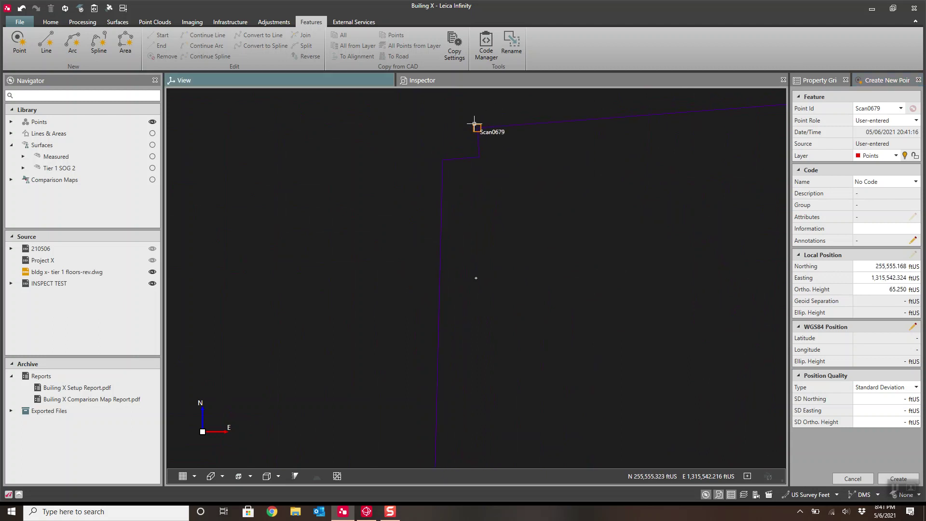
{"action": "scroll", "coordinate": [474, 123], "scroll_direction": "up", "scroll_amount": 1}
{"action": "left_click", "coordinate": [843, 109]}
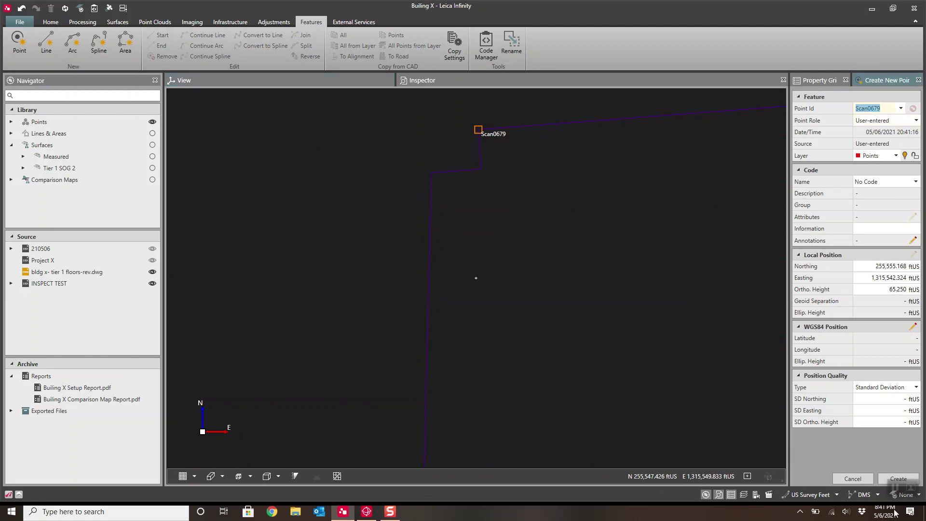
{"action": "scroll", "coordinate": [532, 210], "scroll_direction": "down", "scroll_amount": 2}
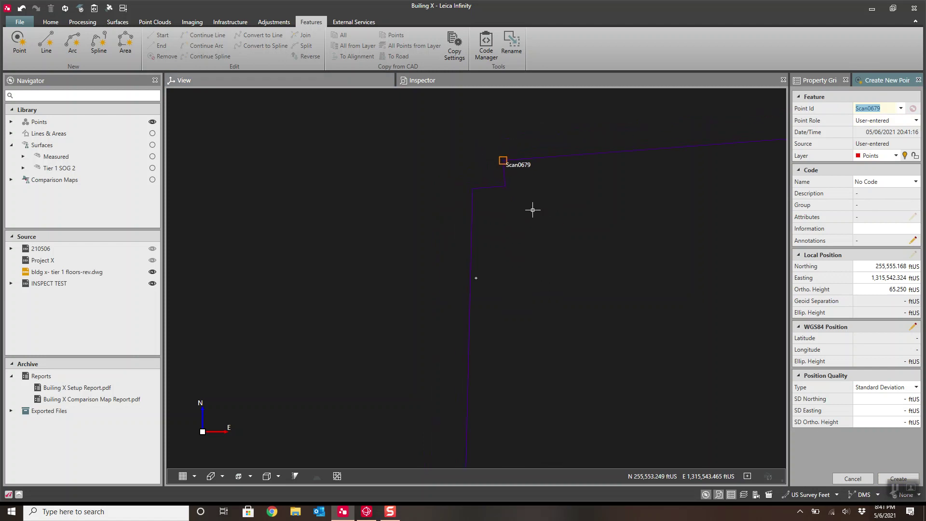
{"action": "scroll", "coordinate": [523, 228], "scroll_direction": "up", "scroll_amount": 2}
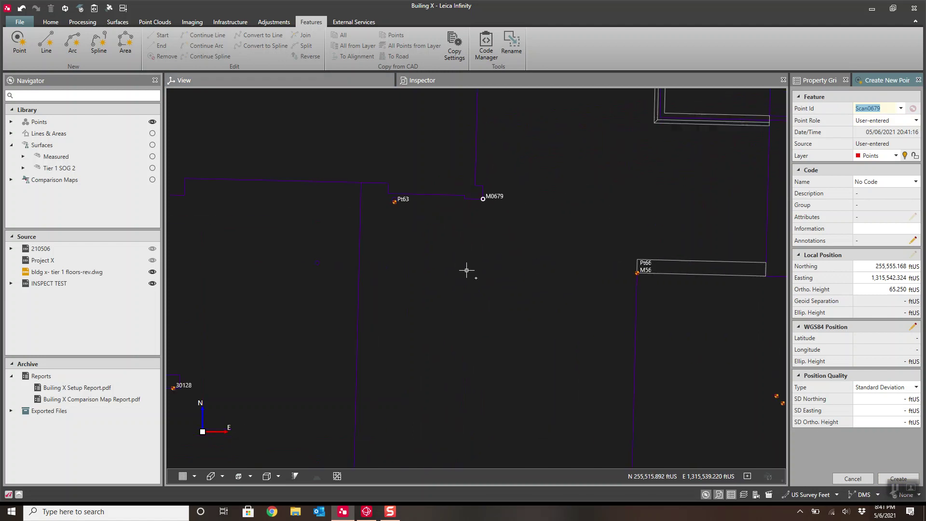
{"action": "scroll", "coordinate": [458, 227], "scroll_direction": "up", "scroll_amount": 2}
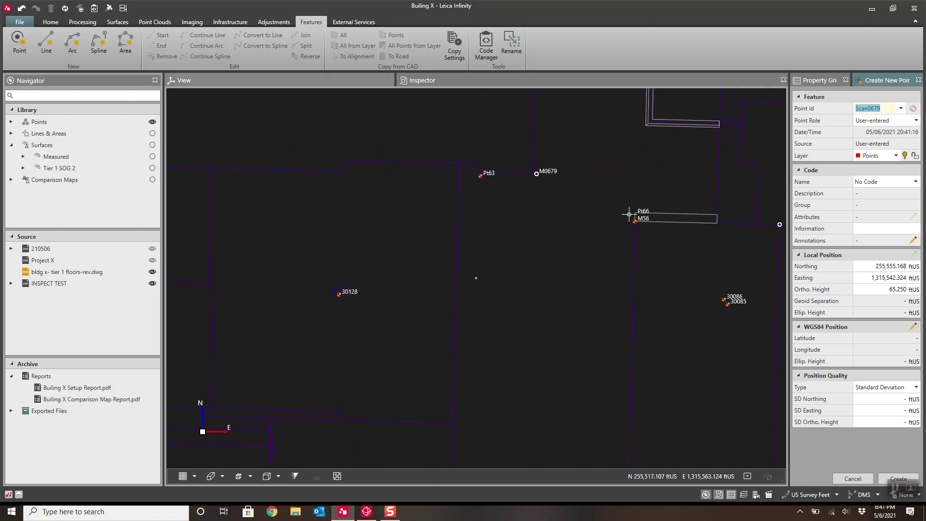
{"action": "scroll", "coordinate": [629, 214], "scroll_direction": "down", "scroll_amount": 5}
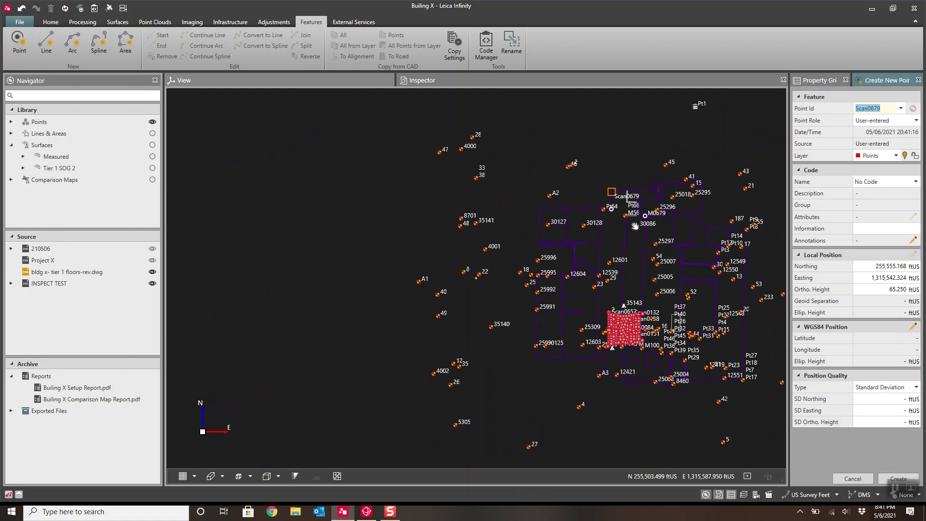
- Show only the Tier 1 SOG 2 surface and hide the CAD floor-plan drawing
{"action": "left_click", "coordinate": [152, 156]}
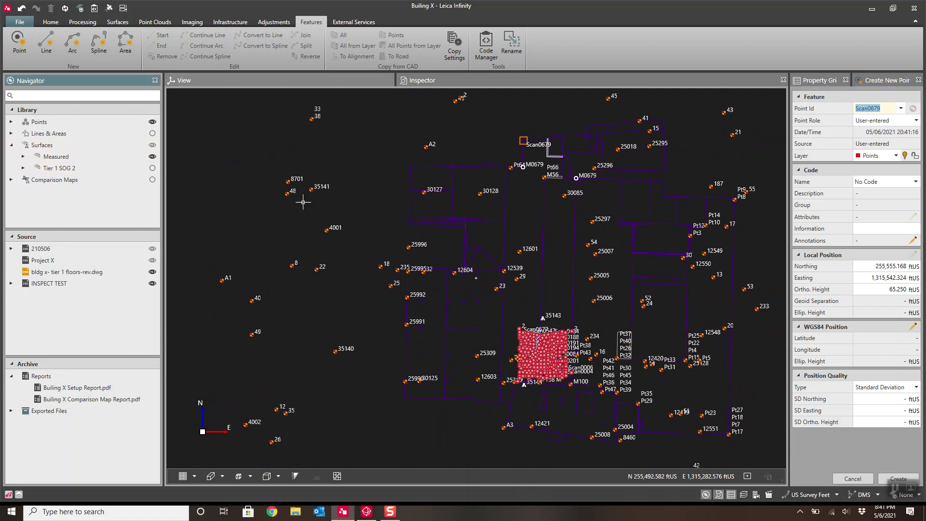
{"action": "left_click", "coordinate": [152, 168]}
{"action": "left_click", "coordinate": [152, 157]}
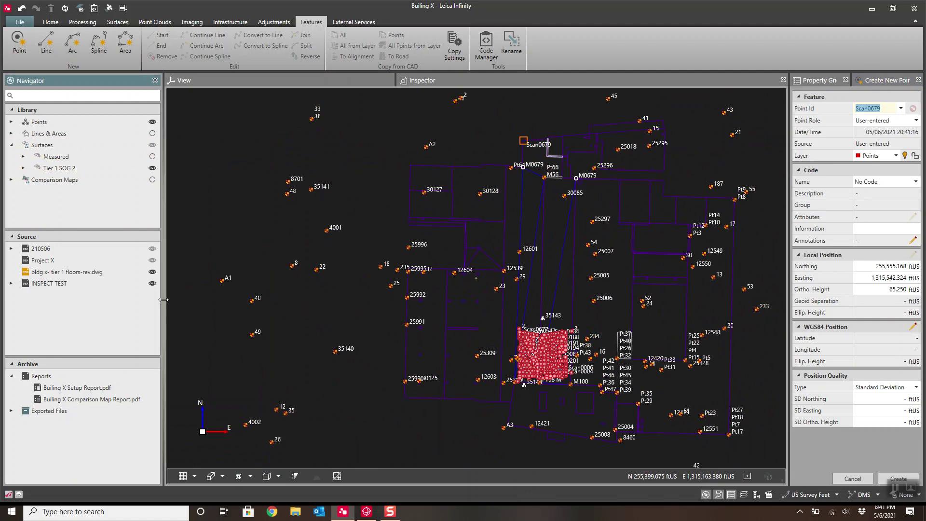
{"action": "left_click", "coordinate": [152, 271]}
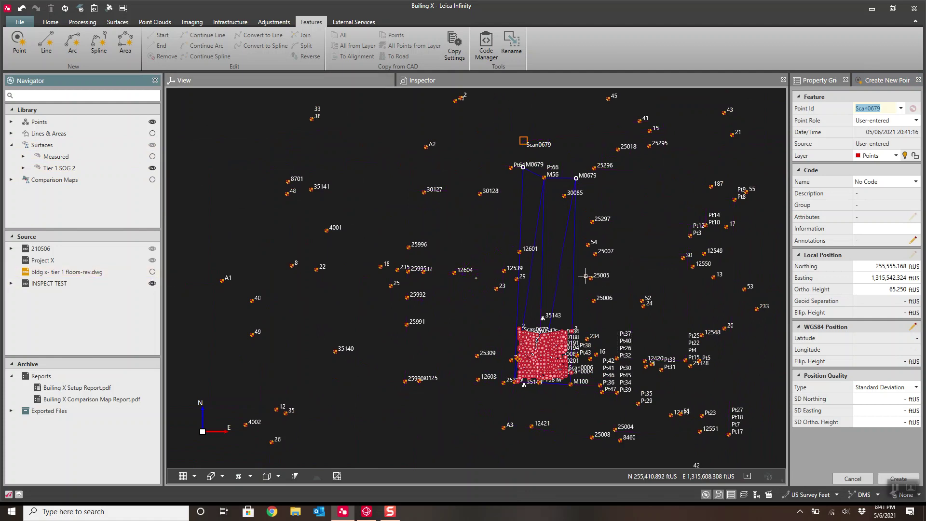
{"action": "scroll", "coordinate": [586, 275], "scroll_direction": "up", "scroll_amount": 2}
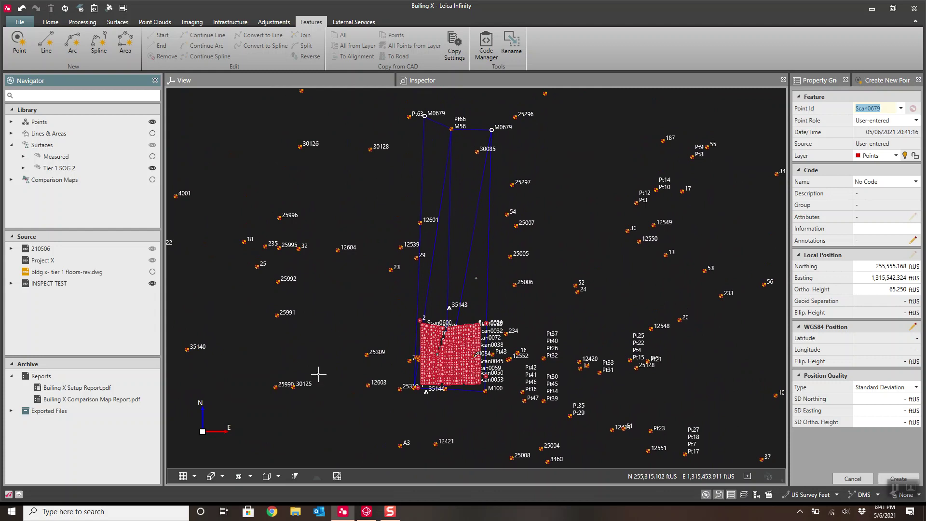
- Display the surface shaded with edges in a 3D view, toggling the points off and back on
{"action": "left_click", "coordinate": [278, 476]}
{"action": "left_click", "coordinate": [256, 489]}
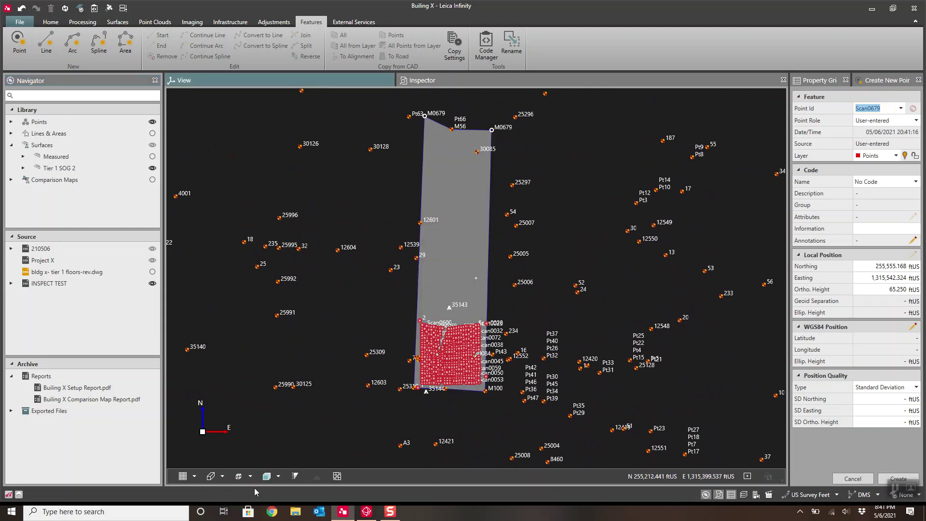
{"action": "left_click", "coordinate": [195, 476]}
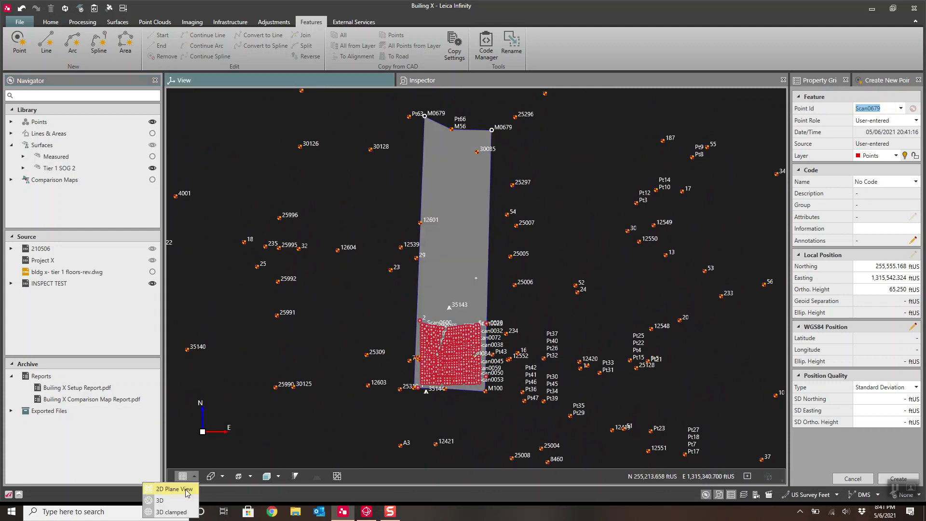
{"action": "left_click", "coordinate": [159, 500]}
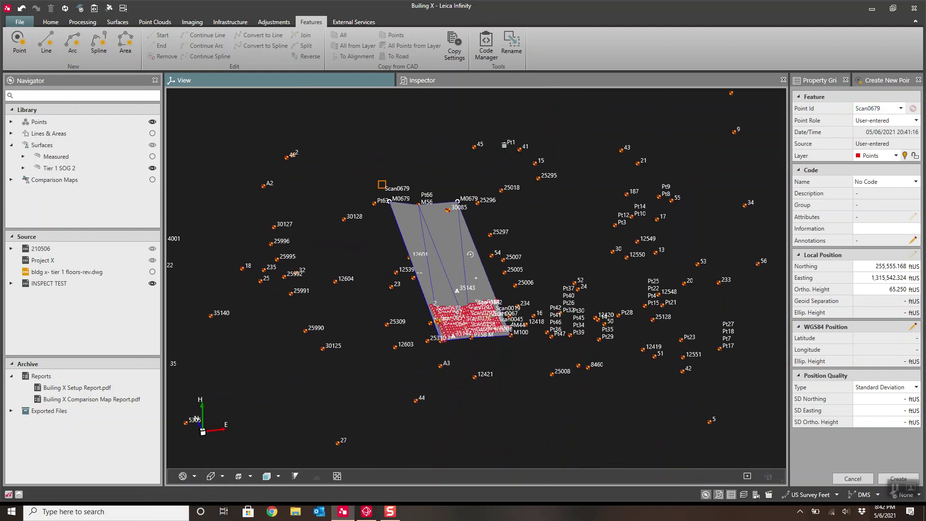
{"action": "scroll", "coordinate": [476, 279], "scroll_direction": "up", "scroll_amount": 5}
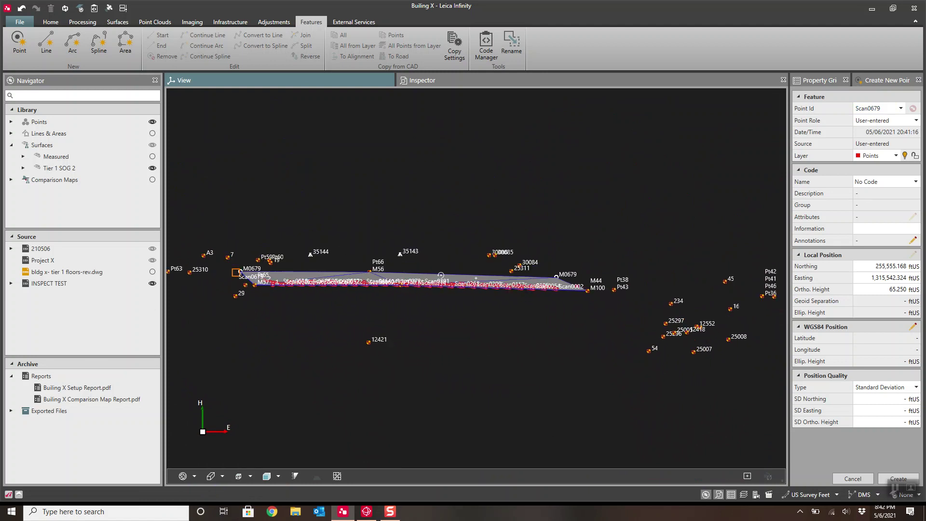
{"action": "left_click", "coordinate": [152, 124]}
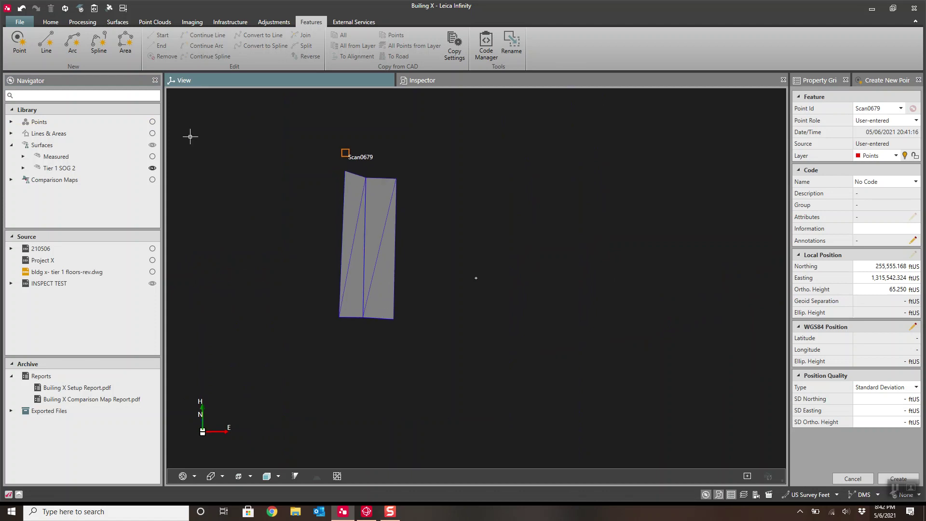
{"action": "left_click", "coordinate": [153, 122]}
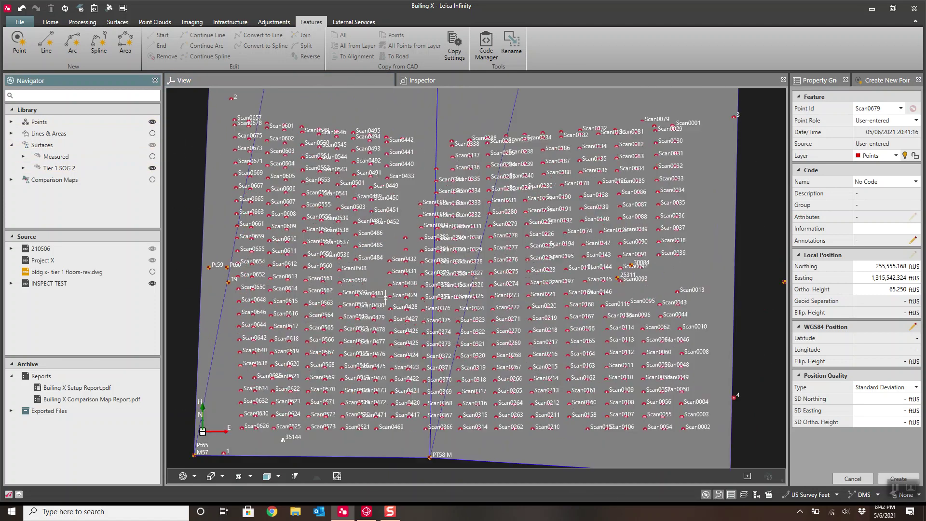
- Zoom out, hide the Tier 1 SOG 2 surface, and switch to the point features table
{"action": "scroll", "coordinate": [409, 414], "scroll_direction": "down", "scroll_amount": 2}
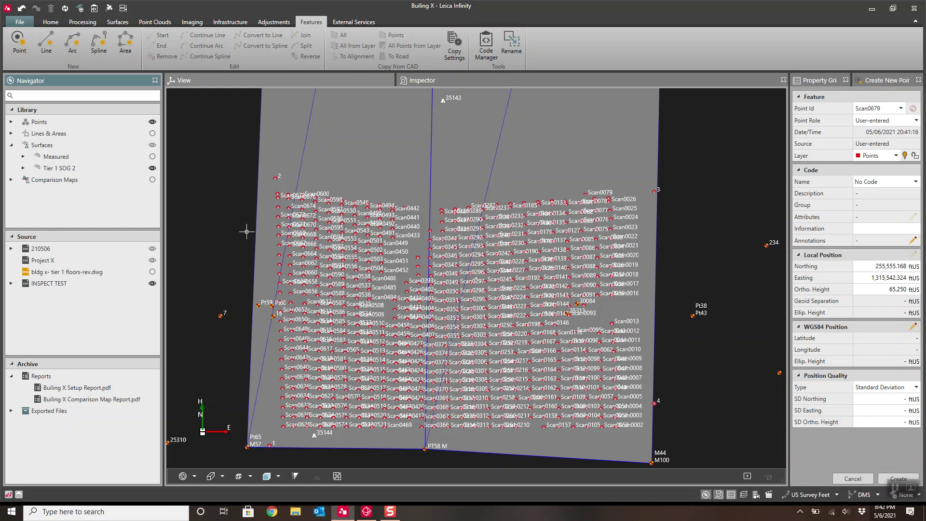
{"action": "left_click", "coordinate": [152, 168]}
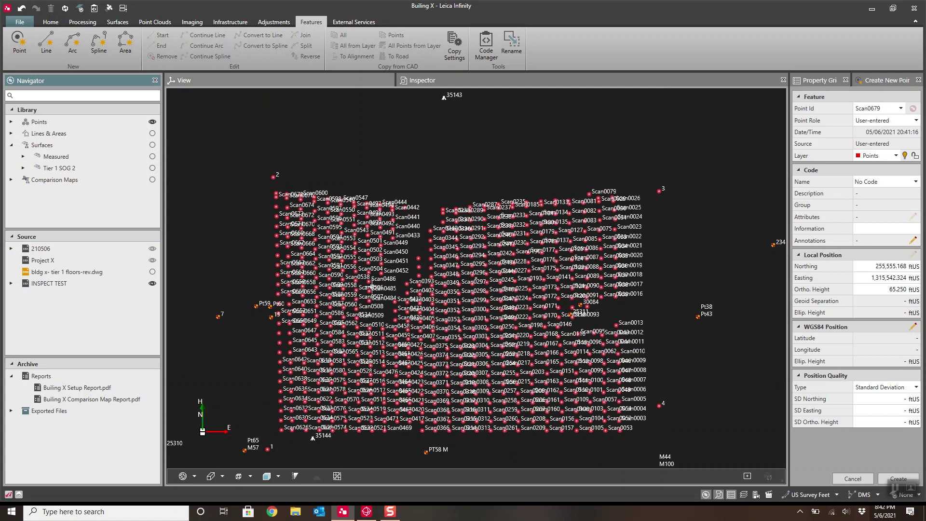
{"action": "scroll", "coordinate": [372, 281], "scroll_direction": "up", "scroll_amount": 1}
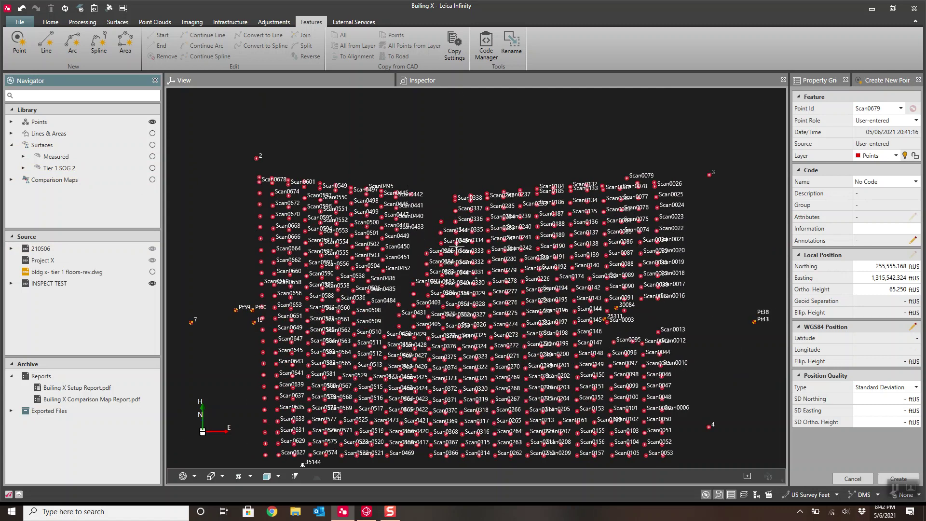
{"action": "left_click", "coordinate": [432, 81]}
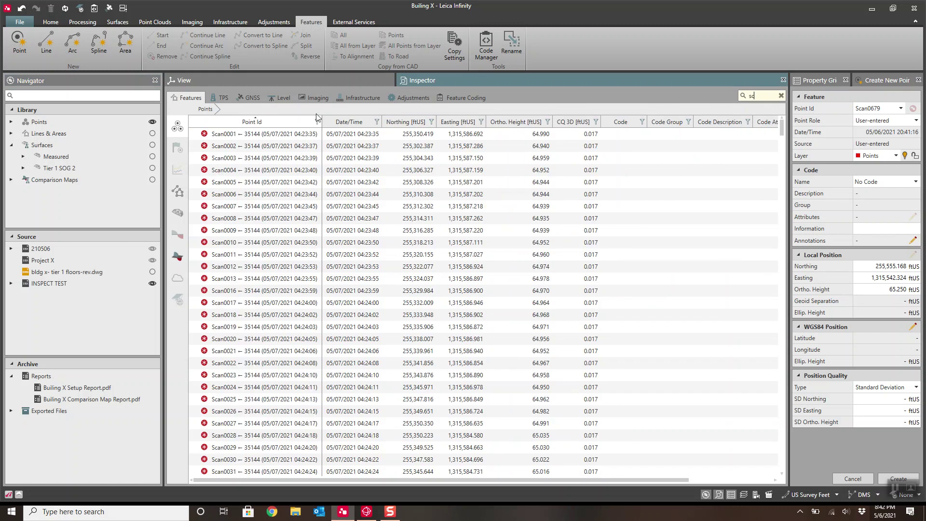
- Select the 637 scan points Scan0001 through Scan0678 and open the Surfaces type list
{"action": "left_click", "coordinate": [231, 137]}
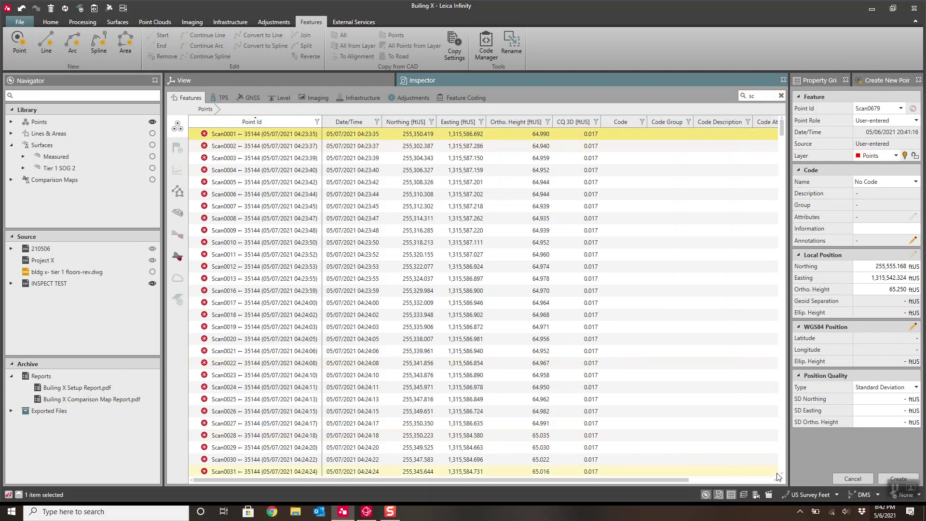
{"action": "scroll", "coordinate": [777, 446], "scroll_direction": "down", "scroll_amount": 20}
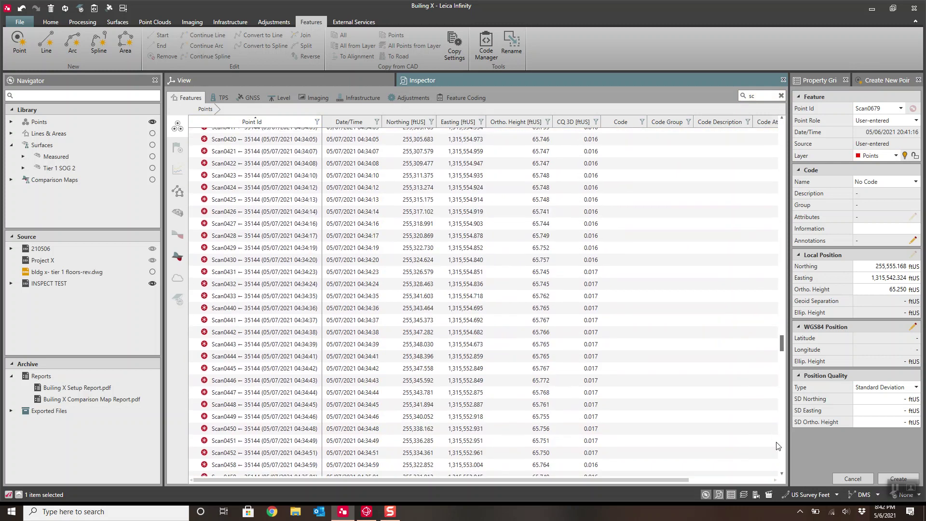
{"action": "scroll", "coordinate": [778, 446], "scroll_direction": "down", "scroll_amount": 10}
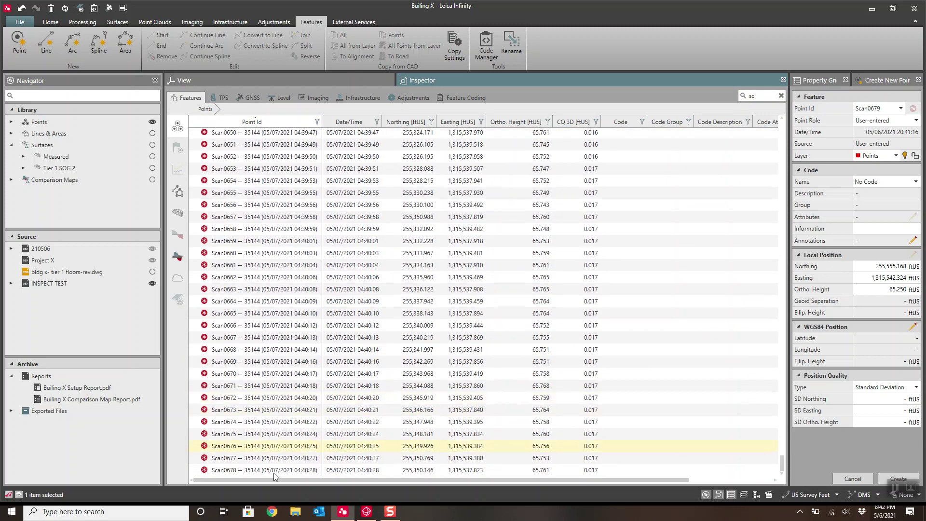
{"action": "left_click", "coordinate": [290, 473], "text": "shift"}
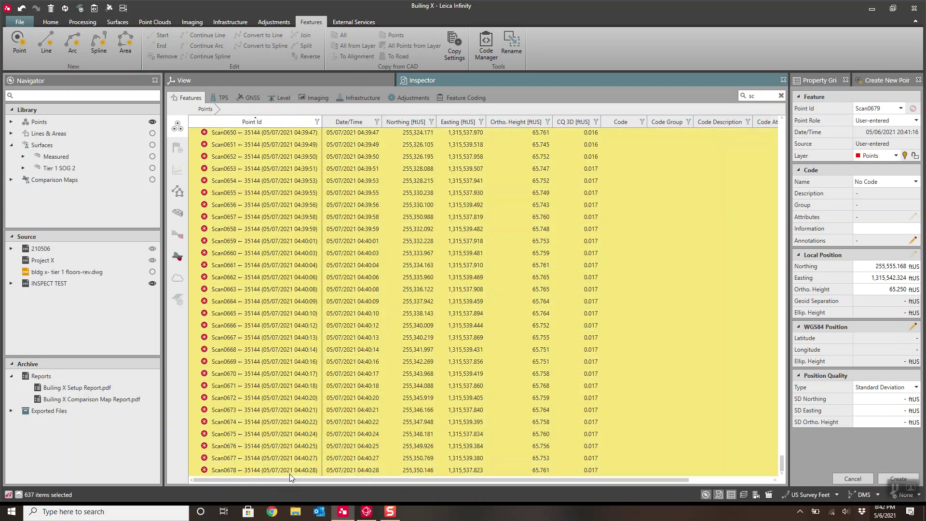
{"action": "left_click", "coordinate": [119, 24]}
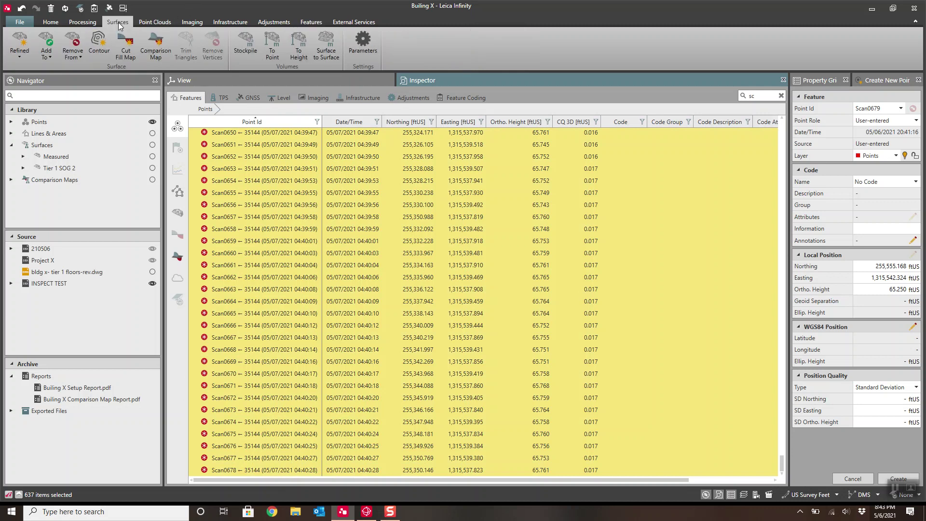
{"action": "left_click", "coordinate": [20, 56]}
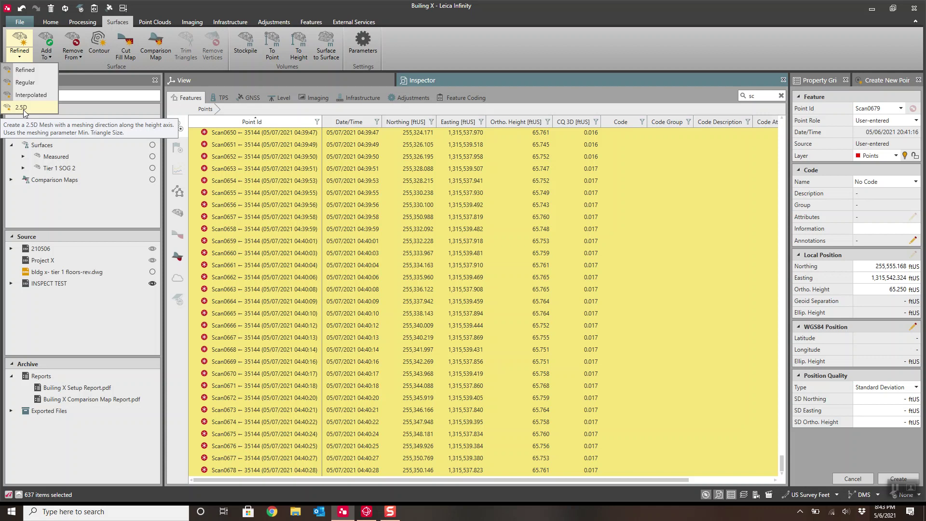
- Create a 2.5D surface from the selected points and rename it from Tier 1 SOG 3 to Measured 2
{"action": "left_click", "coordinate": [23, 109]}
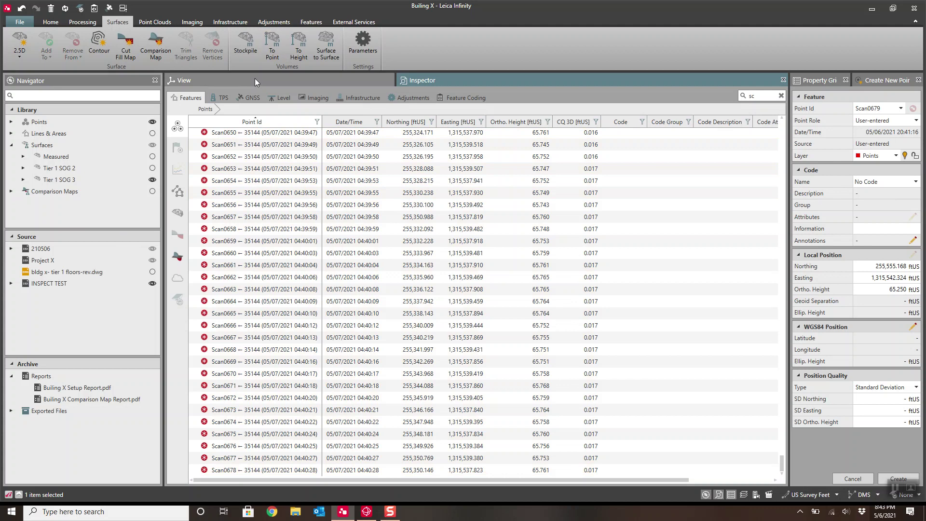
{"action": "left_click", "coordinate": [820, 81]}
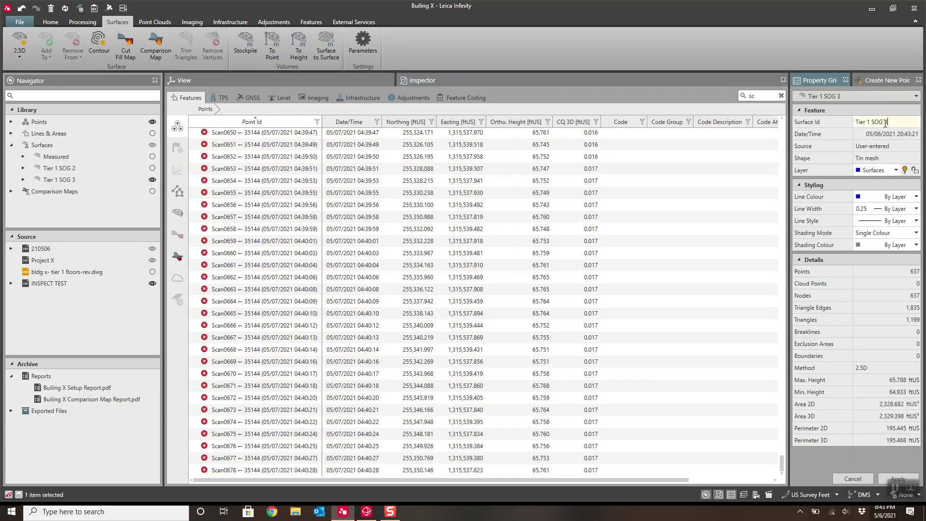
{"action": "left_click_drag", "start_coordinate": [885, 122], "coordinate": [852, 130]}
{"action": "left_click", "coordinate": [907, 81]}
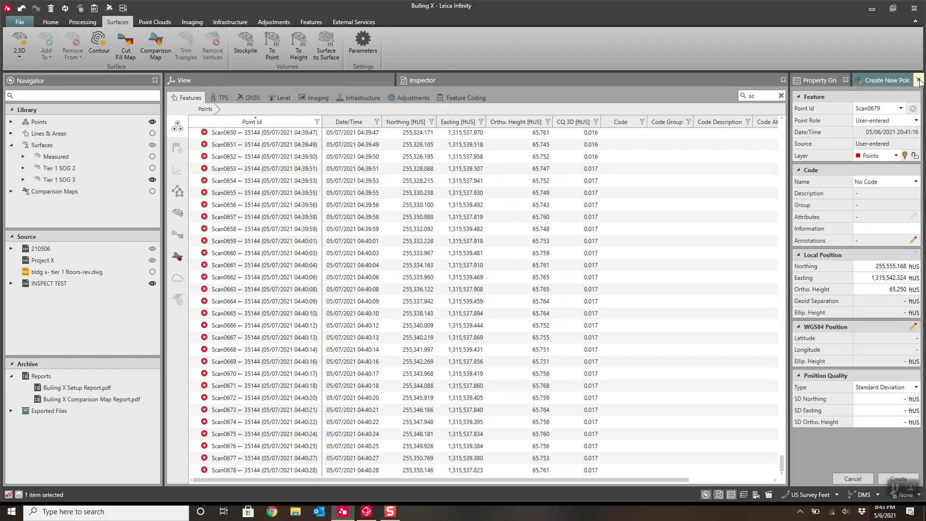
{"action": "left_click", "coordinate": [918, 80]}
{"action": "left_click_drag", "start_coordinate": [894, 121], "coordinate": [845, 125]}
{"action": "type", "text": "Me"}
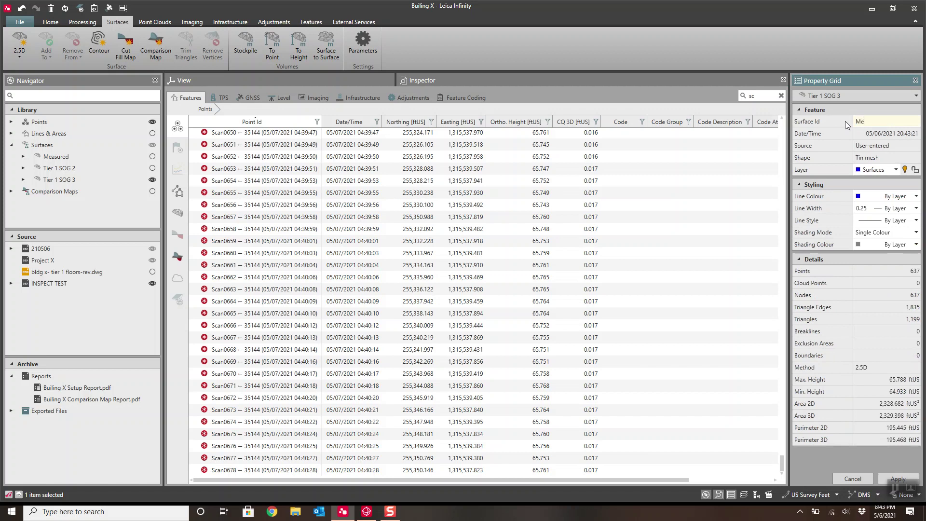
{"action": "type", "text": "asured 2"}
{"action": "left_click", "coordinate": [889, 476]}
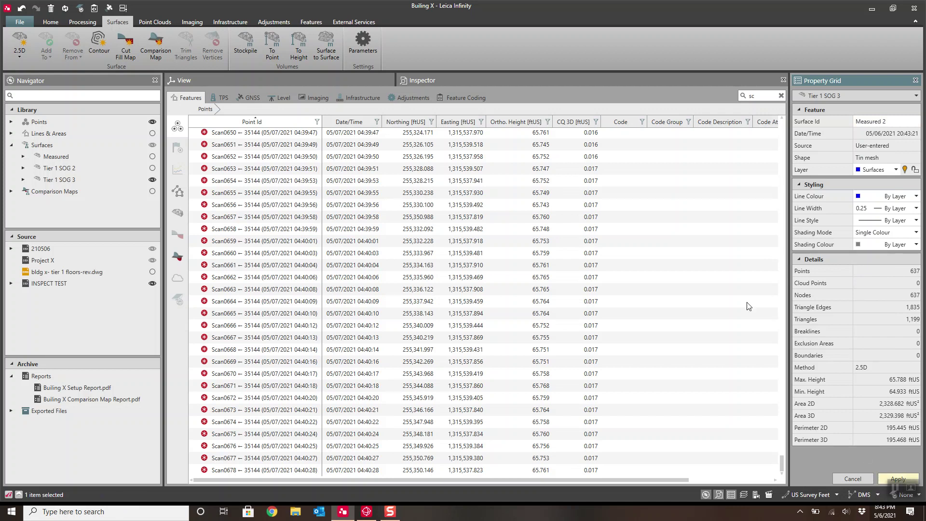
- Return to the graphical view and orbit and zoom around the Measured 2 mesh
{"action": "left_click", "coordinate": [276, 78]}
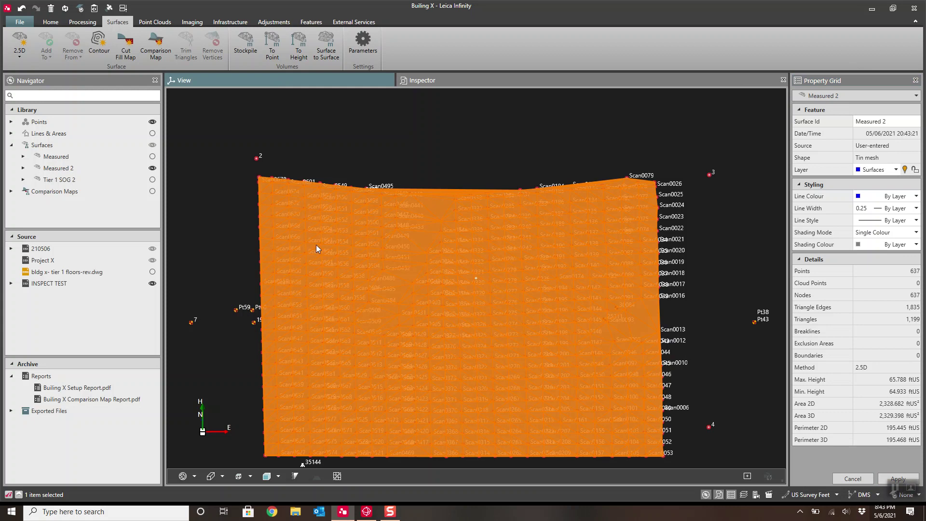
{"action": "left_click", "coordinate": [255, 235]}
{"action": "middle_click_drag", "start_coordinate": [441, 311], "coordinate": [451, 272]}
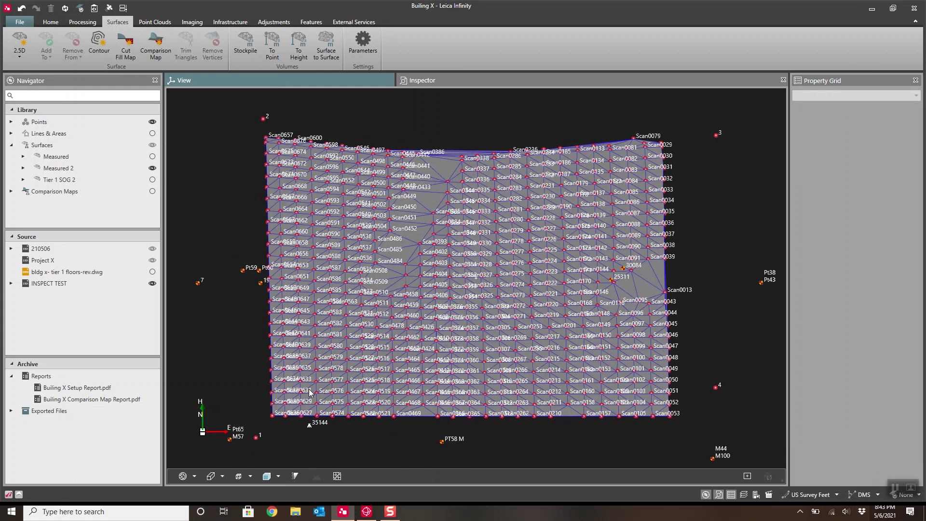
{"action": "left_click_drag", "start_coordinate": [310, 392], "coordinate": [327, 357]}
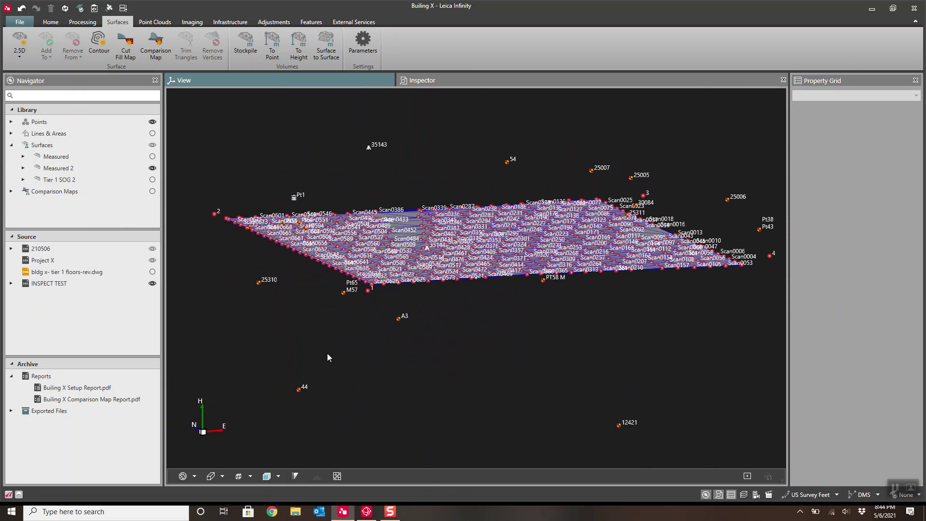
{"action": "scroll", "coordinate": [374, 269], "scroll_direction": "up", "scroll_amount": 3}
{"action": "scroll", "coordinate": [367, 266], "scroll_direction": "up", "scroll_amount": 2}
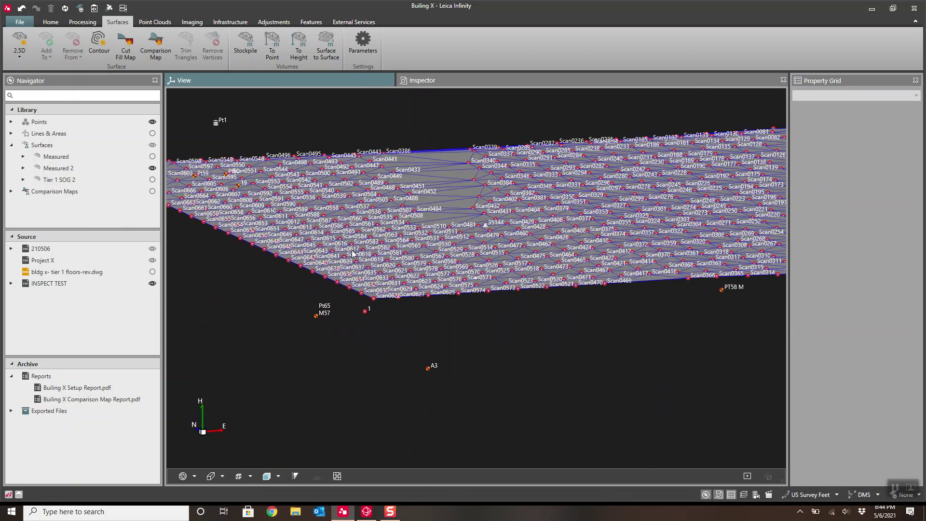
{"action": "left_click_drag", "start_coordinate": [344, 250], "coordinate": [383, 297]}
{"action": "left_click_drag", "start_coordinate": [313, 309], "coordinate": [356, 288]}
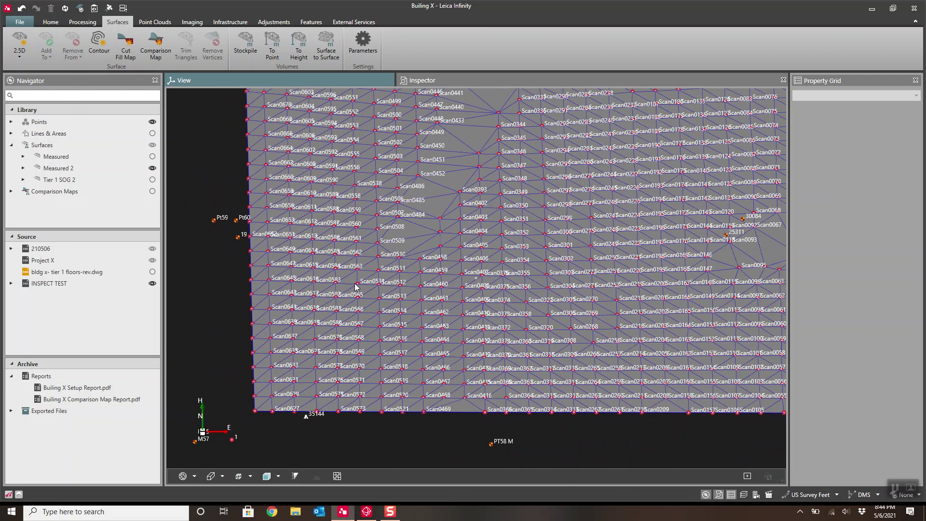
- Minimize the Leica Captivate window and orbit the mesh back to a top-down plan
{"action": "left_click", "coordinate": [366, 512]}
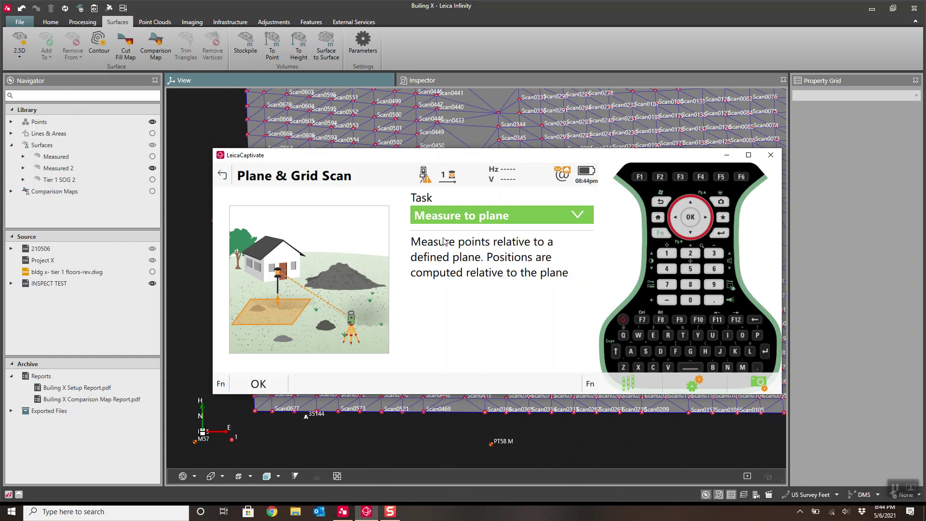
{"action": "left_click", "coordinate": [727, 155]}
{"action": "scroll", "coordinate": [535, 186], "scroll_direction": "down", "scroll_amount": 2}
{"action": "left_click_drag", "start_coordinate": [535, 186], "coordinate": [448, 243]}
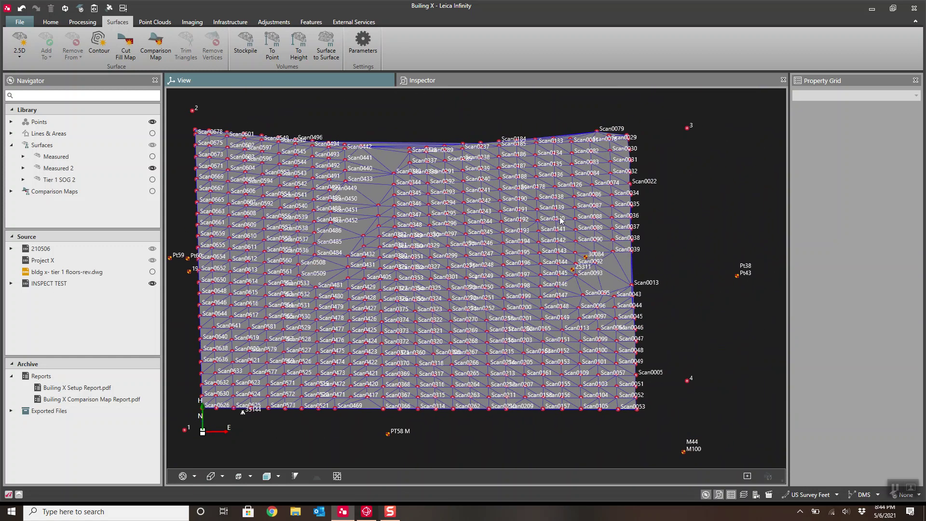
{"action": "scroll", "coordinate": [450, 277], "scroll_direction": "up", "scroll_amount": 3}
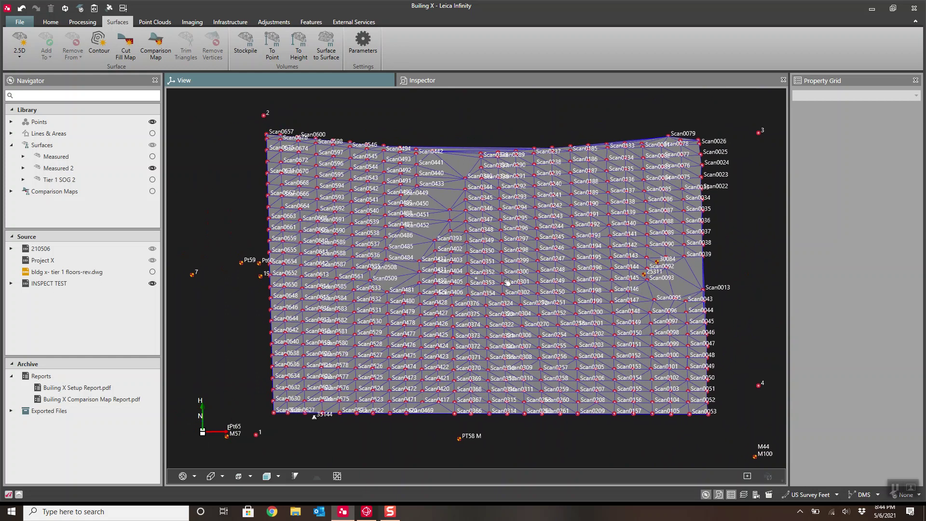
- Hide the Measured 2 surface, show Tier 1 SOG 2 instead, and reframe the view
{"action": "left_click", "coordinate": [59, 169]}
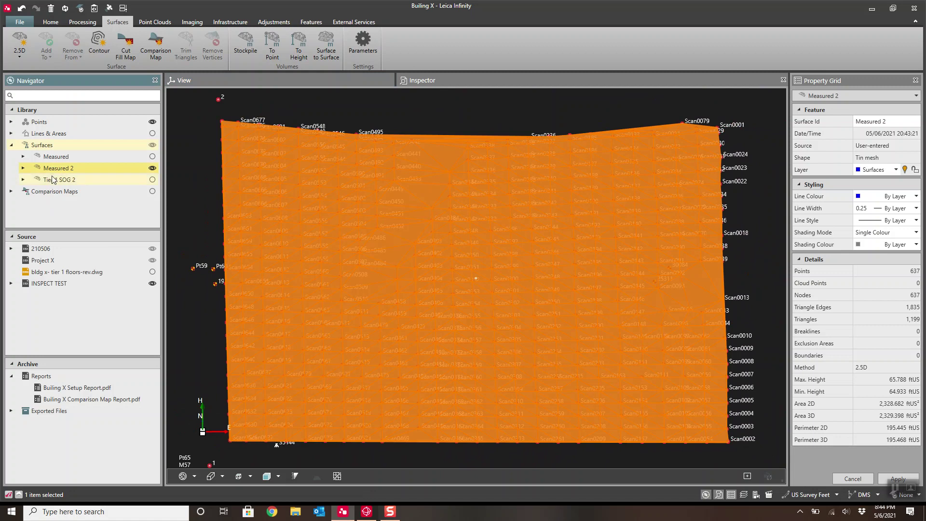
{"action": "left_click", "coordinate": [55, 181]}
{"action": "left_click", "coordinate": [152, 168]}
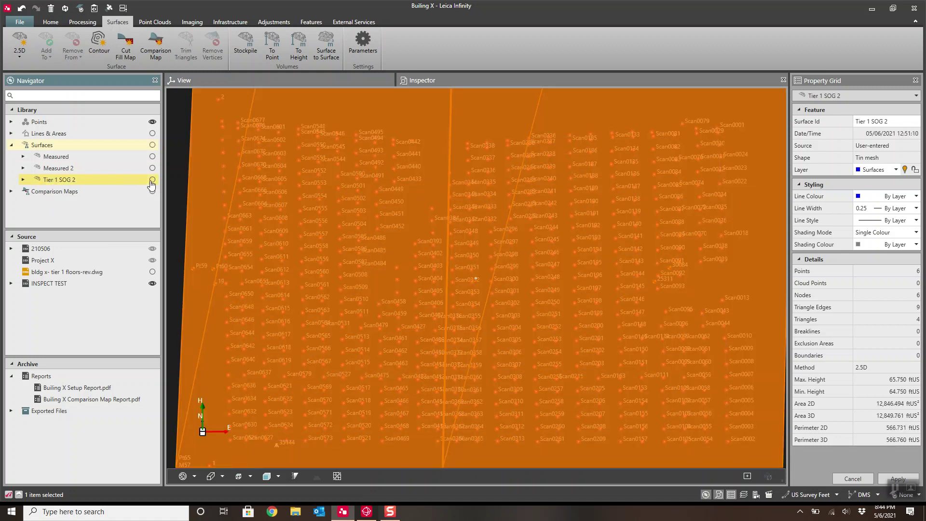
{"action": "left_click", "coordinate": [152, 181]}
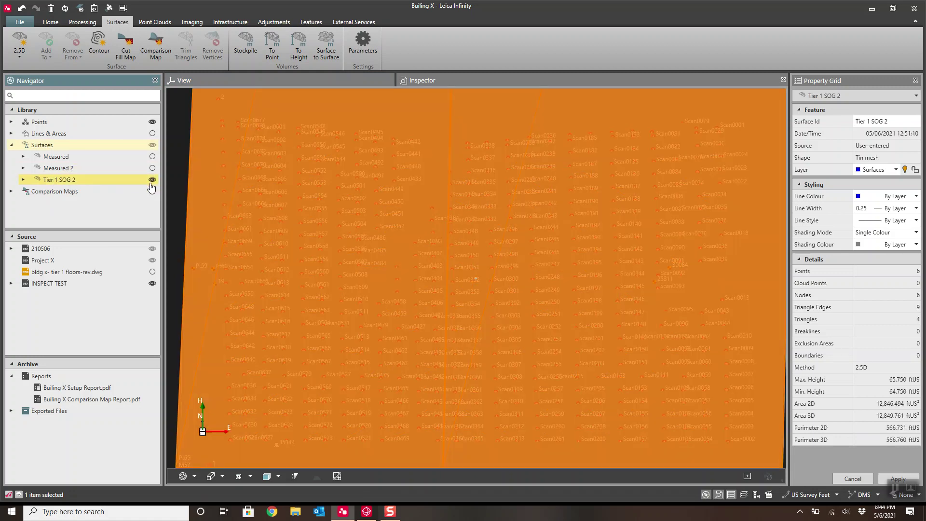
{"action": "left_click", "coordinate": [394, 236]}
{"action": "scroll", "coordinate": [473, 229], "scroll_direction": "down", "scroll_amount": 4}
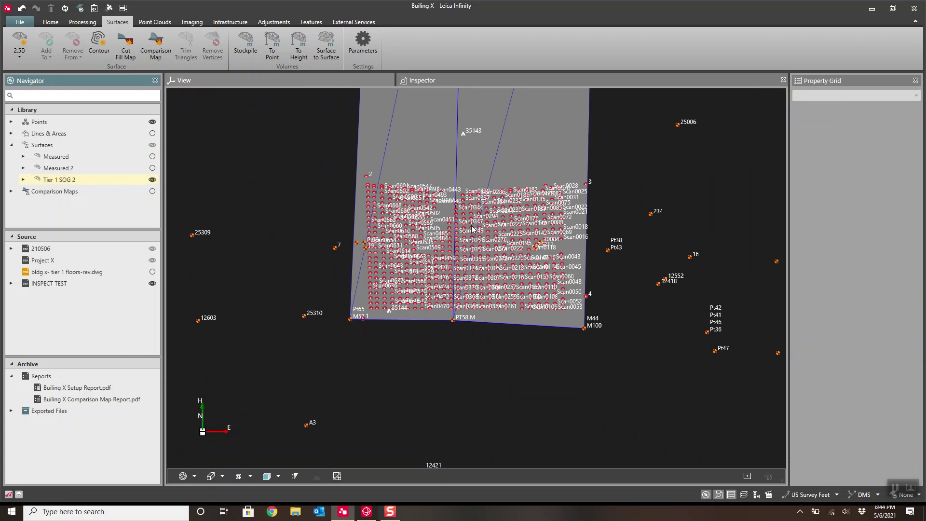
{"action": "middle_click_drag", "start_coordinate": [473, 230], "coordinate": [476, 299]}
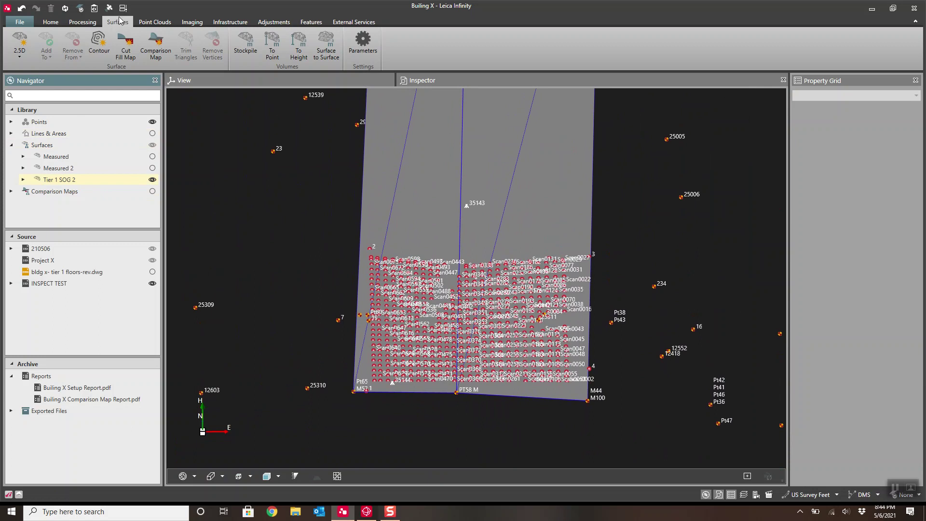
- Start a new Comparison Map and leave the Reference Type set to Surface
{"action": "left_click", "coordinate": [156, 54]}
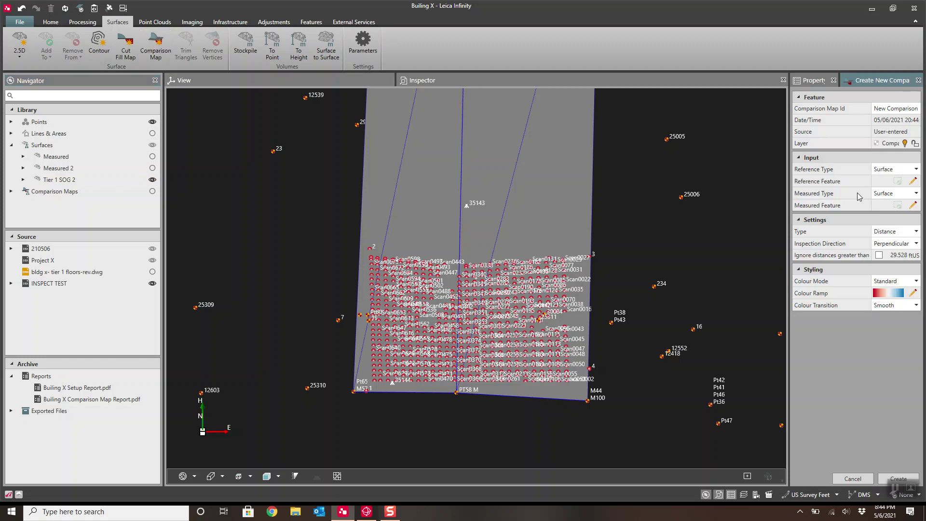
{"action": "left_click", "coordinate": [914, 170]}
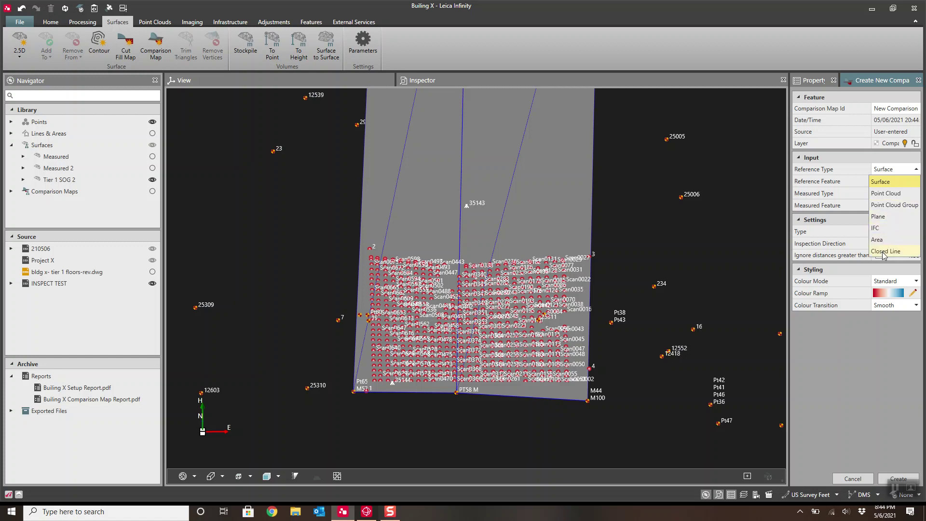
{"action": "left_click", "coordinate": [881, 182]}
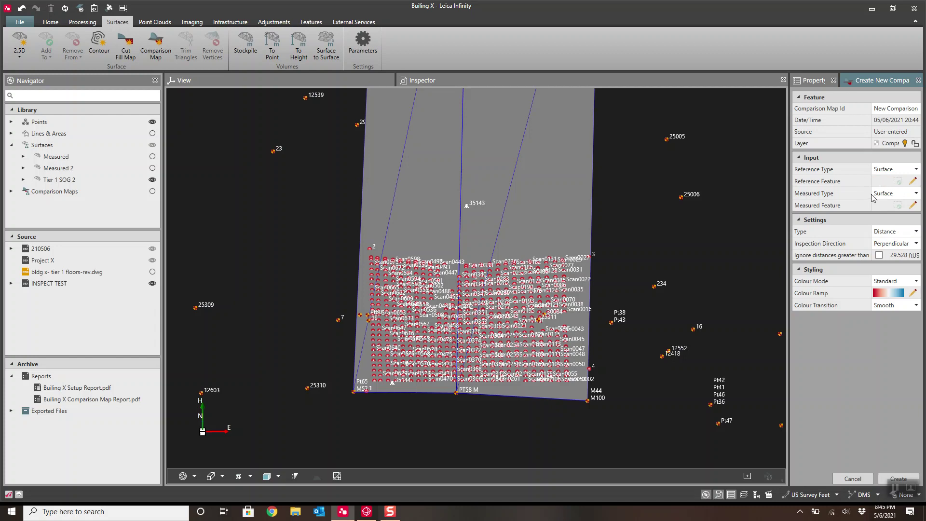
- Set Tier 1 SOG 2 as the comparison map's reference feature
{"action": "left_click", "coordinate": [55, 183]}
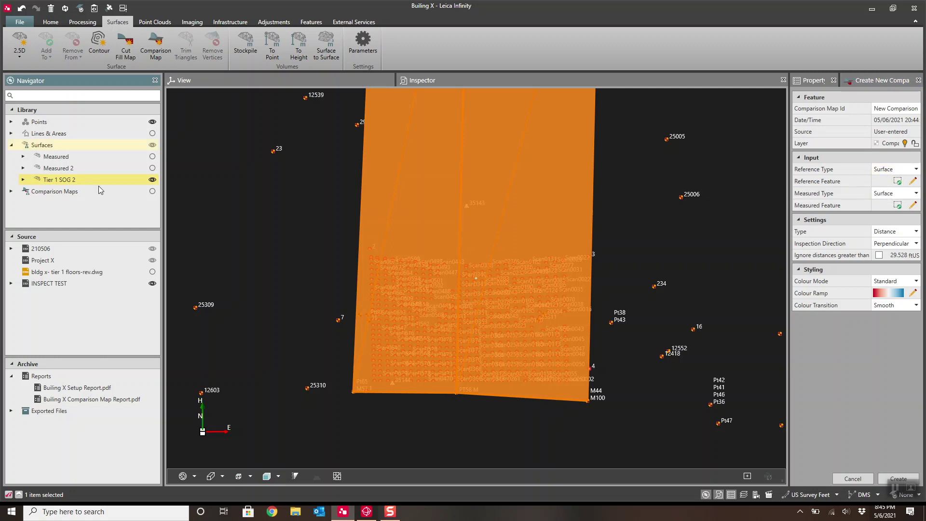
{"action": "left_click", "coordinate": [897, 181]}
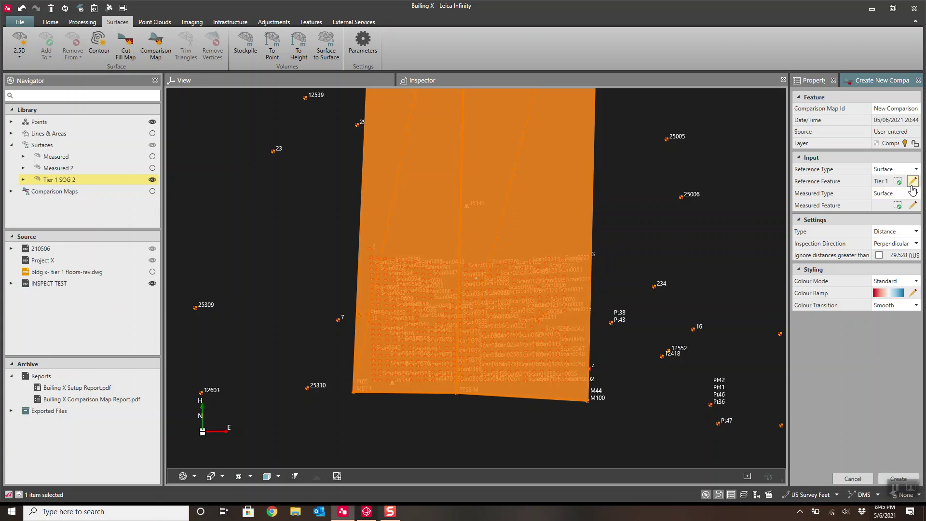
{"action": "left_click", "coordinate": [912, 182]}
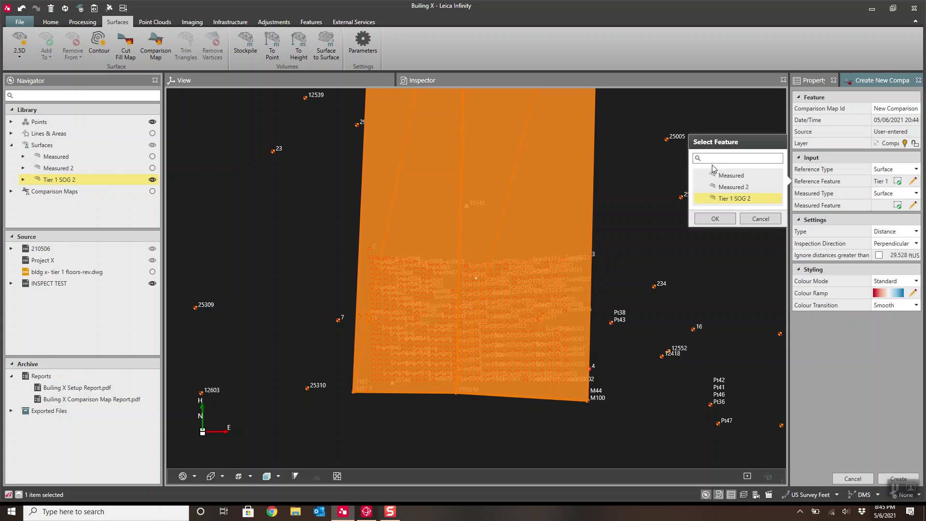
{"action": "left_click", "coordinate": [704, 220]}
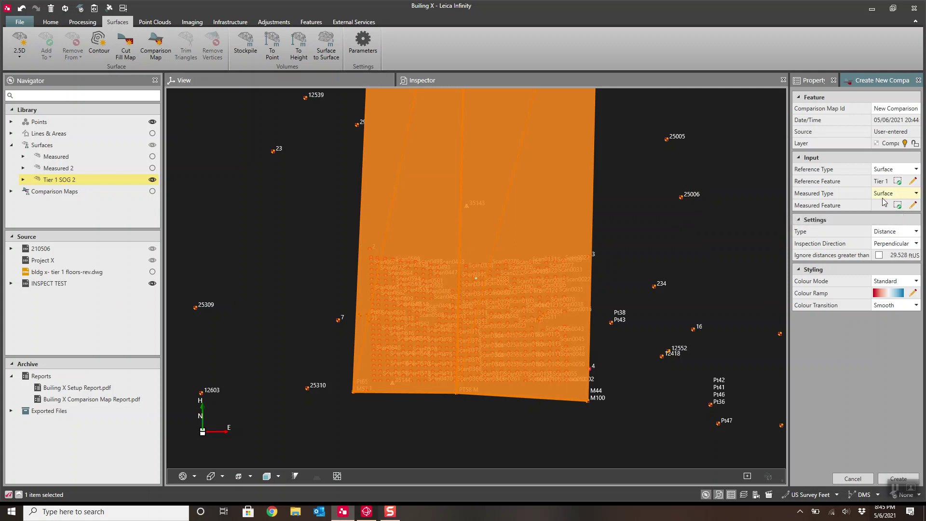
- Choose Measured 2 as the measured feature
{"action": "left_click", "coordinate": [913, 205]}
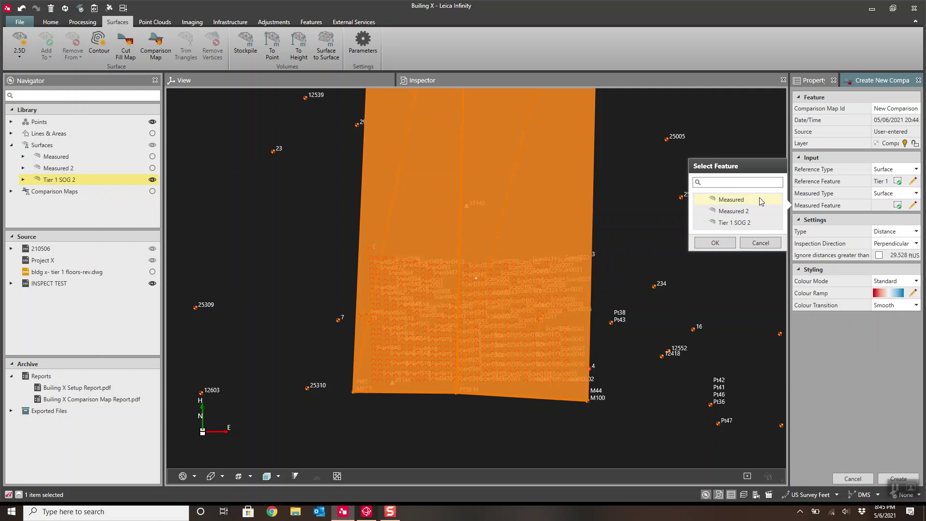
{"action": "left_click", "coordinate": [731, 212]}
{"action": "left_click", "coordinate": [715, 243]}
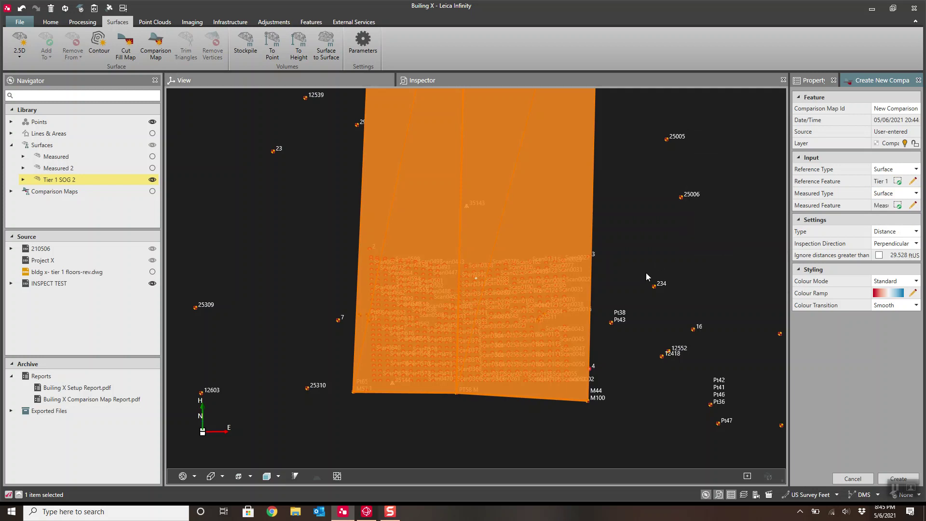
- Set the inspection direction to Perpendicular after briefly trying Along Height Axis
{"action": "middle_click_drag", "start_coordinate": [468, 365], "coordinate": [470, 334]}
{"action": "scroll", "coordinate": [458, 296], "scroll_direction": "up", "scroll_amount": 5}
{"action": "middle_click_drag", "start_coordinate": [459, 295], "coordinate": [470, 326]}
{"action": "scroll", "coordinate": [464, 306], "scroll_direction": "down", "scroll_amount": 5}
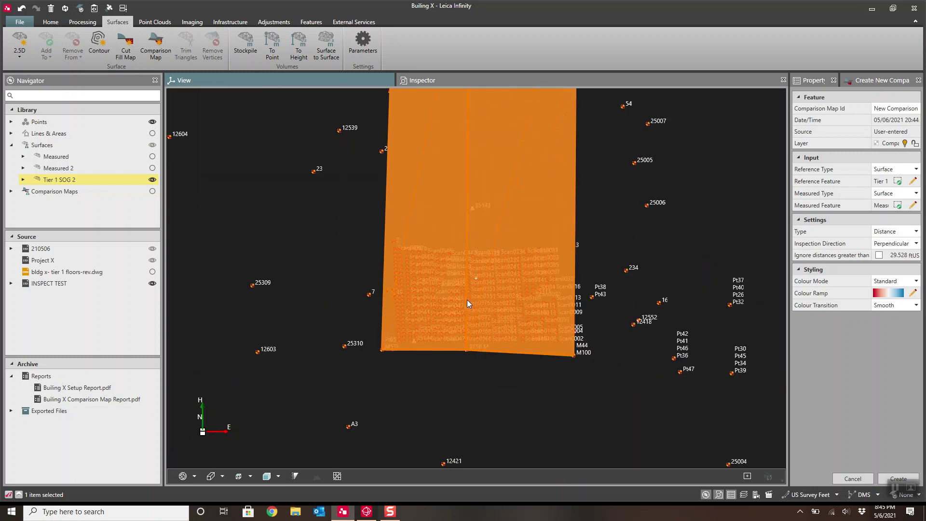
{"action": "left_click", "coordinate": [910, 245]}
{"action": "left_click", "coordinate": [894, 259]}
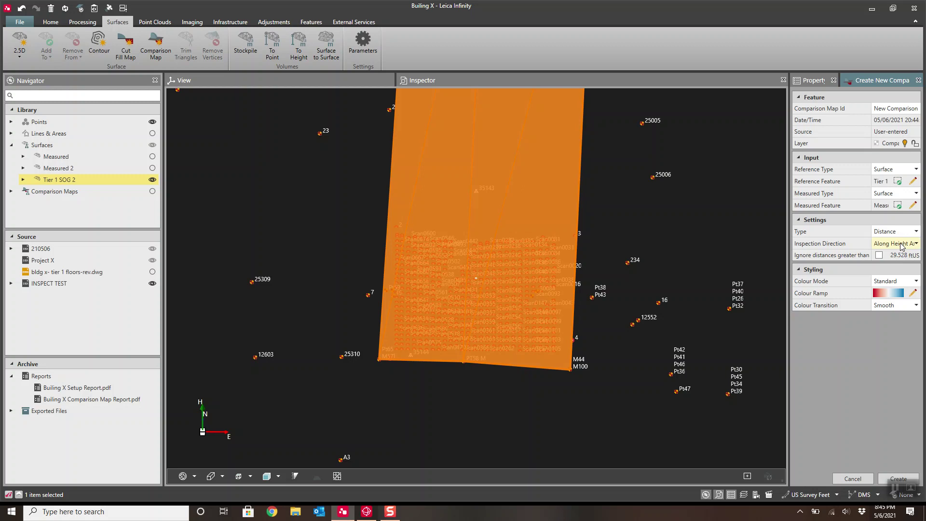
{"action": "left_click", "coordinate": [892, 247]}
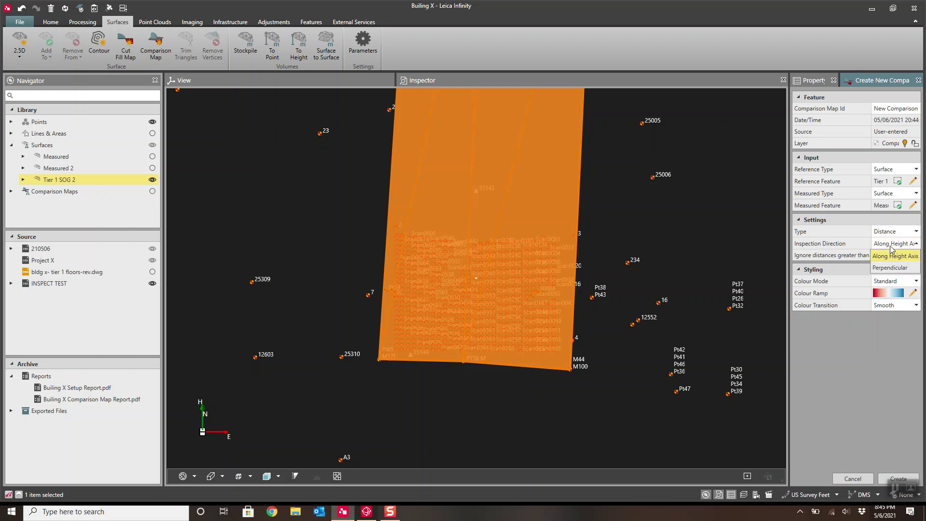
{"action": "left_click", "coordinate": [889, 268]}
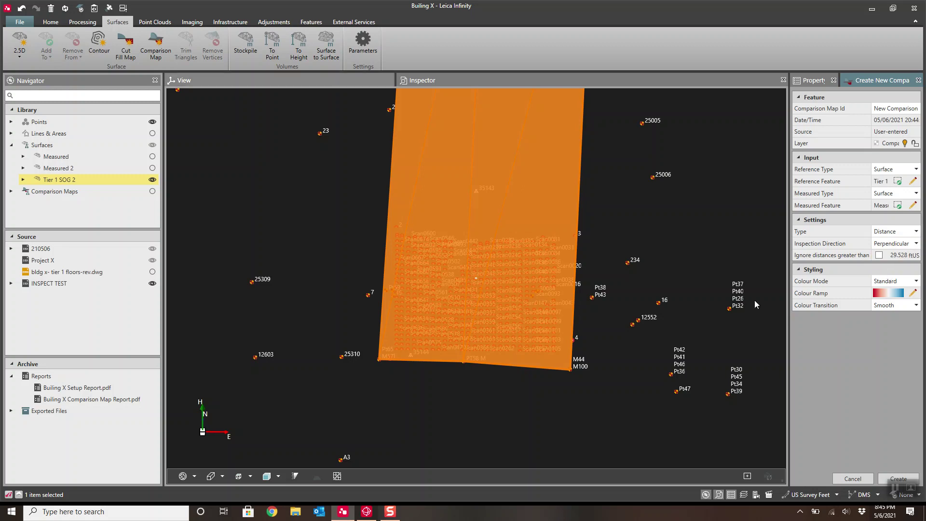
- Ignore distances greater than 1 ftUS and keep Distance as the comparison type
{"action": "left_click", "coordinate": [879, 256]}
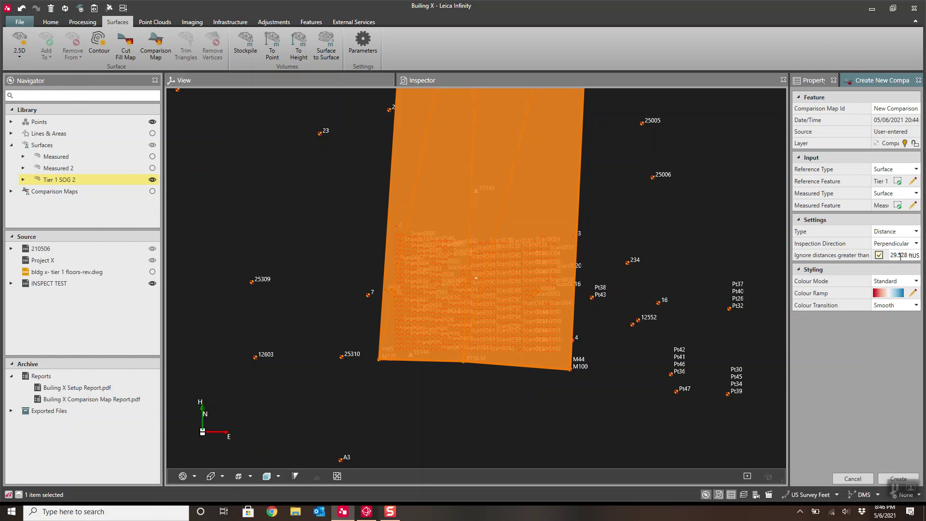
{"action": "left_click_drag", "start_coordinate": [892, 257], "coordinate": [903, 263]}
{"action": "type", "text": "1"}
{"action": "left_click", "coordinate": [892, 231]}
{"action": "left_click", "coordinate": [849, 229]}
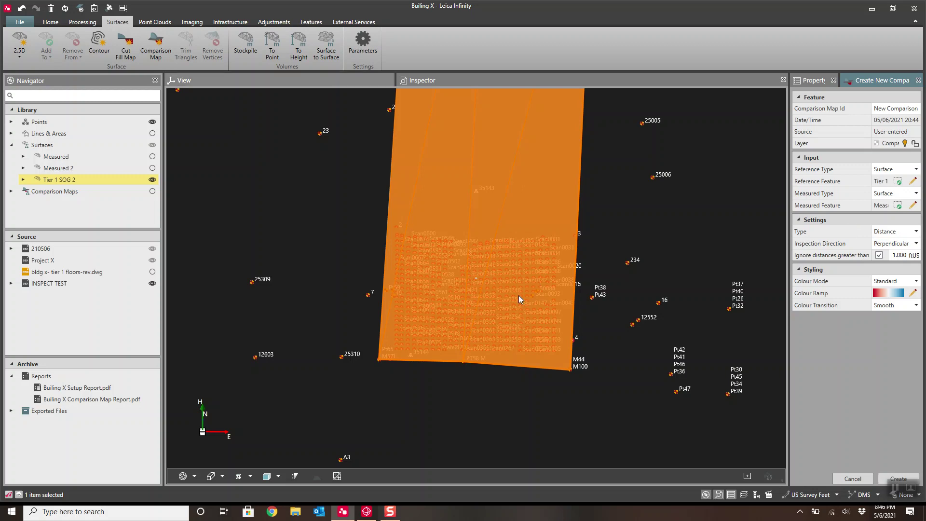
{"action": "scroll", "coordinate": [453, 307], "scroll_direction": "up", "scroll_amount": 4}
{"action": "mouse_move", "coordinate": [452, 322]}
{"action": "left_mouse_down"}
{"action": "mouse_move", "coordinate": [455, 285]}
{"action": "mouse_move", "coordinate": [452, 324]}
{"action": "left_mouse_up"}
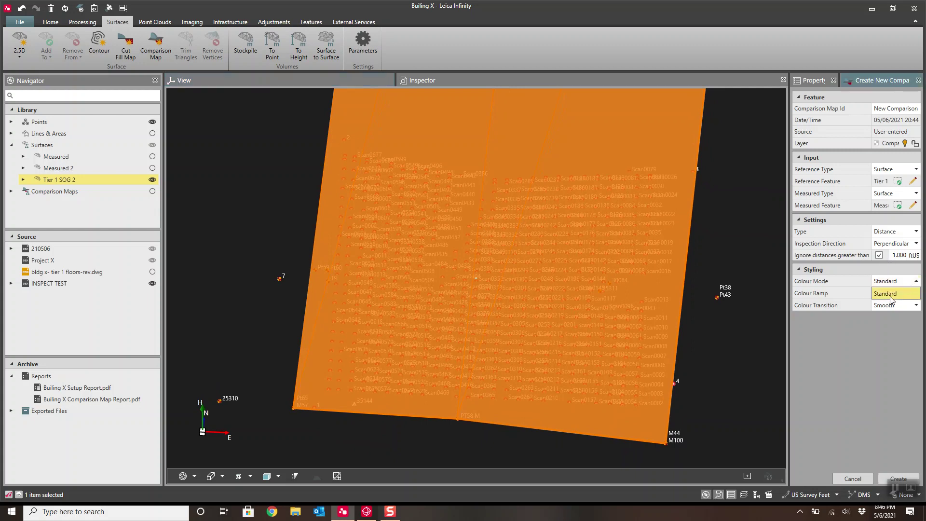
- Apply the magenta-to-green colour ramp preset with 7 colour steps
{"action": "left_click", "coordinate": [912, 293]}
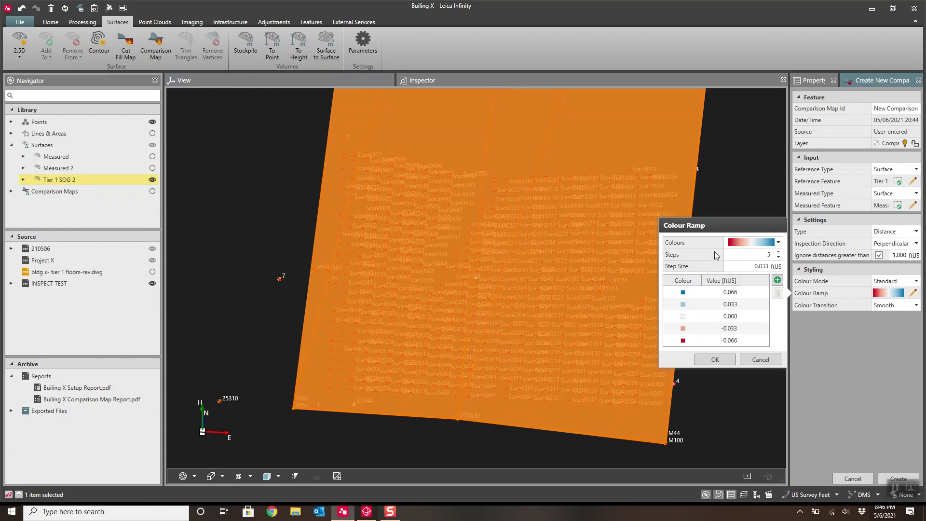
{"action": "left_click", "coordinate": [771, 247]}
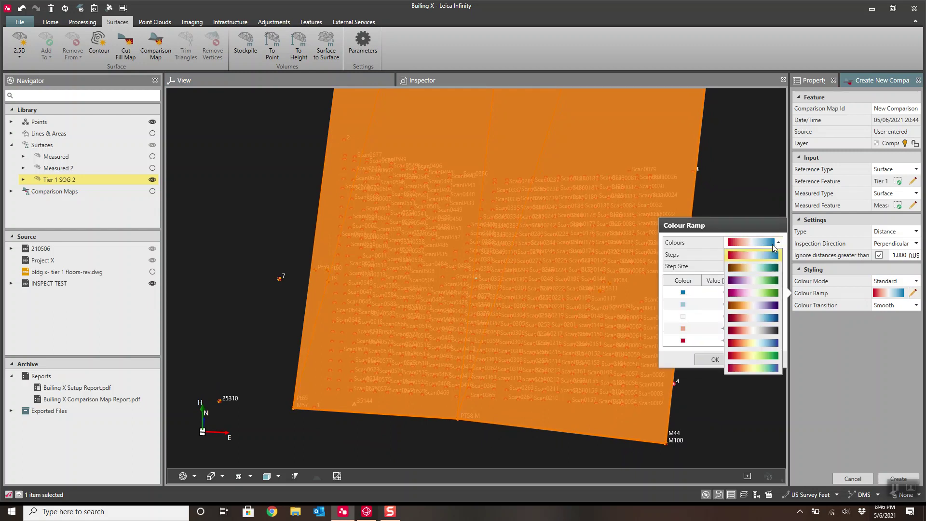
{"action": "left_click", "coordinate": [740, 293]}
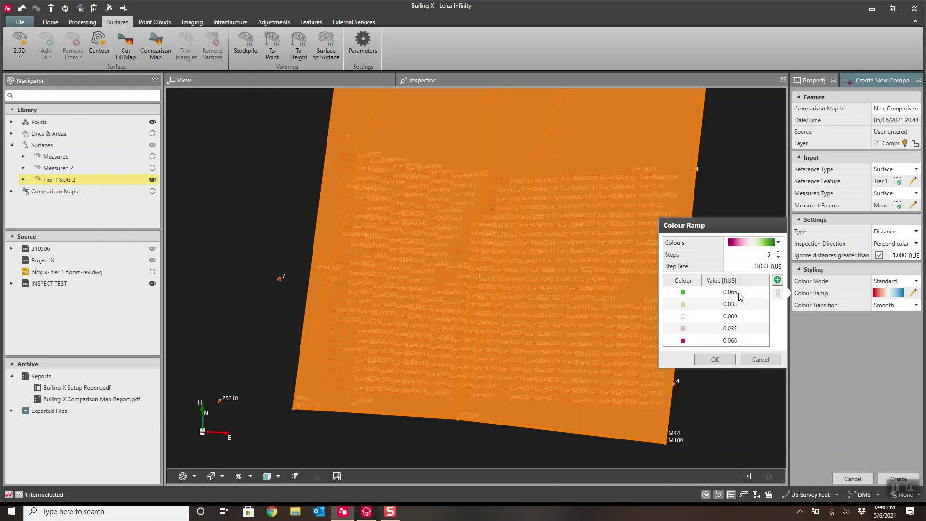
{"action": "left_click", "coordinate": [778, 252]}
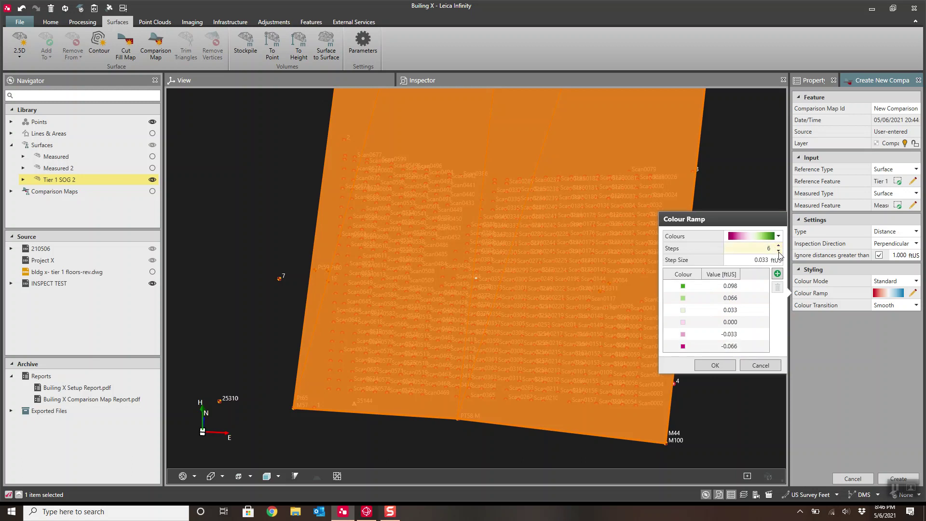
{"action": "left_click", "coordinate": [779, 247]}
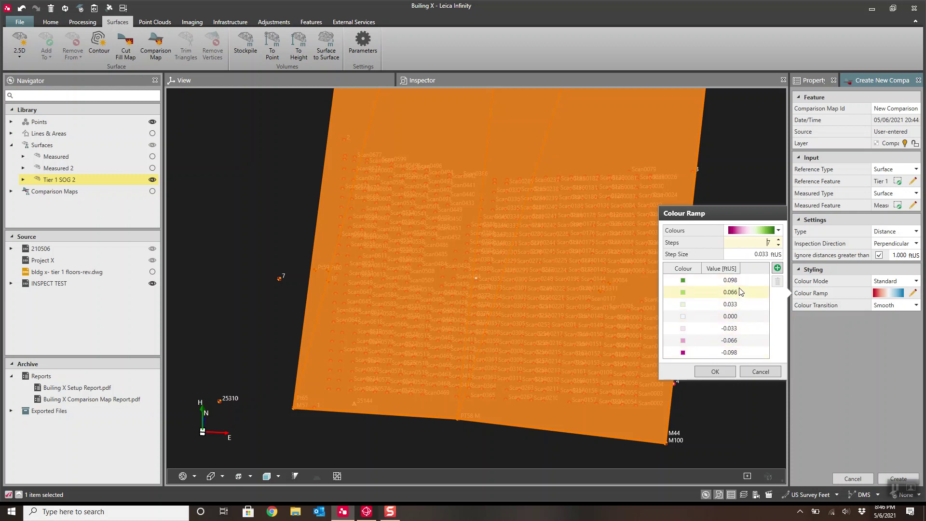
- Make the 0.098 band red and the -0.098 band blue
{"action": "left_click", "coordinate": [695, 281]}
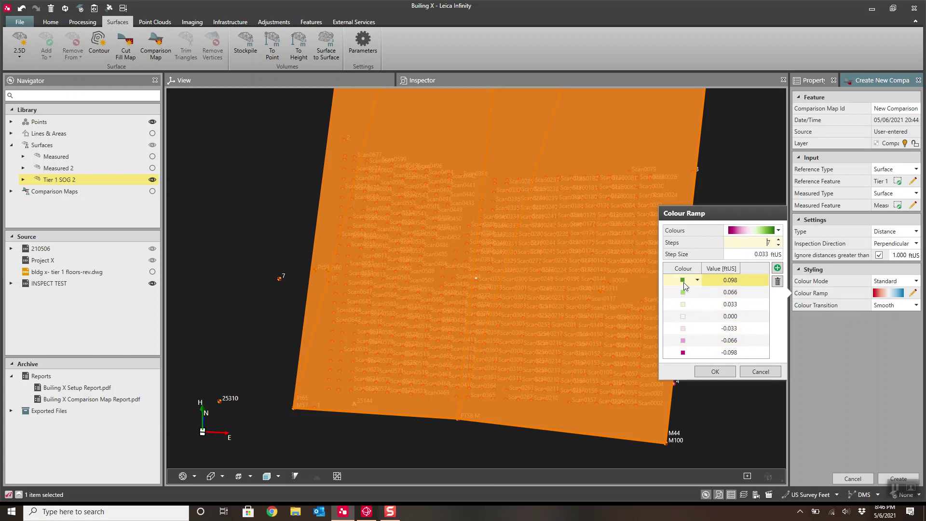
{"action": "left_click", "coordinate": [696, 281]}
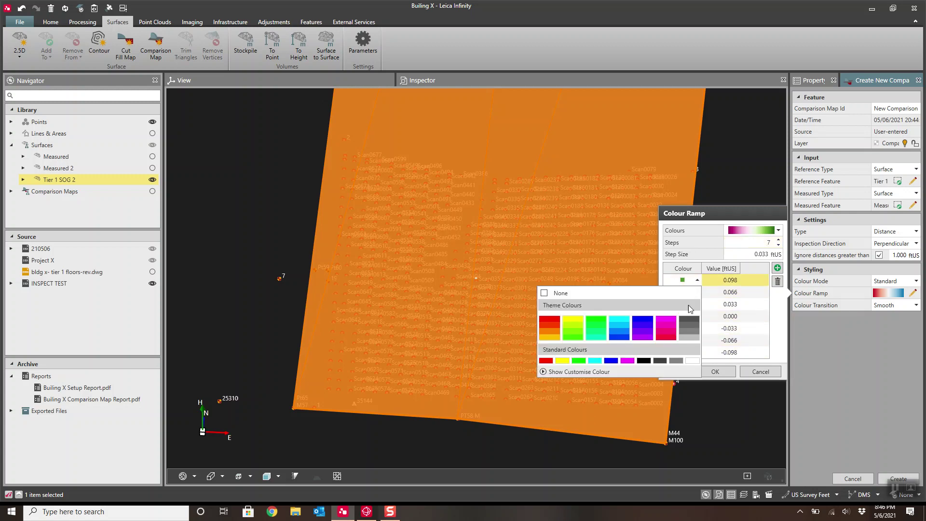
{"action": "left_click", "coordinate": [543, 359]}
{"action": "left_click", "coordinate": [688, 354]}
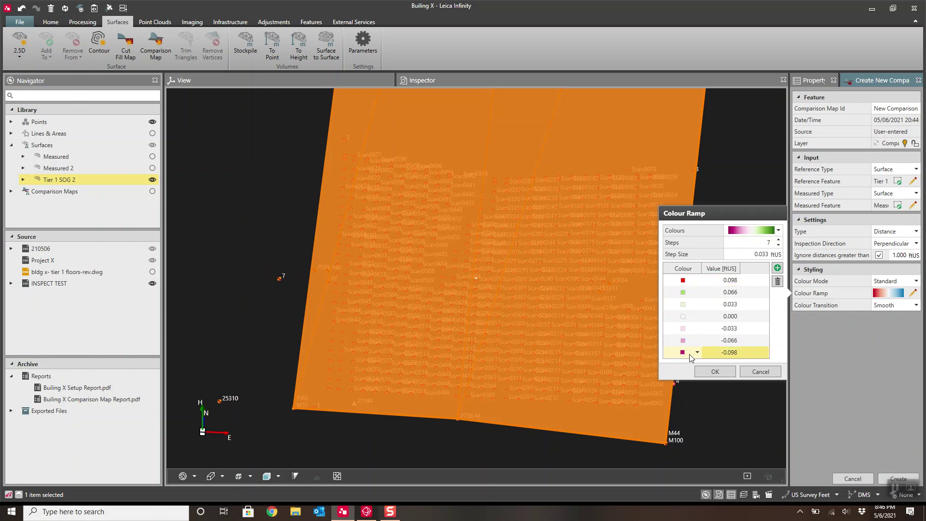
{"action": "left_click", "coordinate": [687, 355]}
{"action": "left_click", "coordinate": [613, 432]}
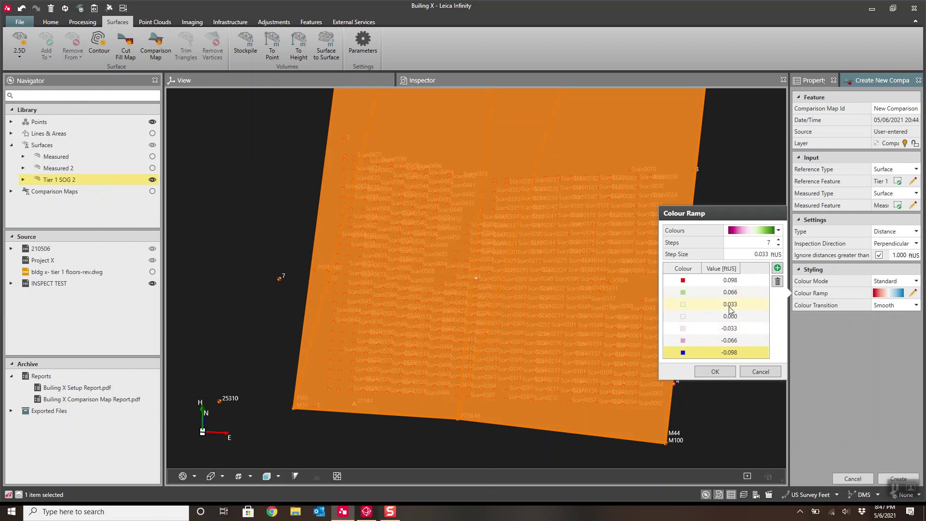
- Colour the 0.033, 0.000 and -0.033 bands green
{"action": "left_click", "coordinate": [687, 306]}
{"action": "left_click", "coordinate": [696, 304]}
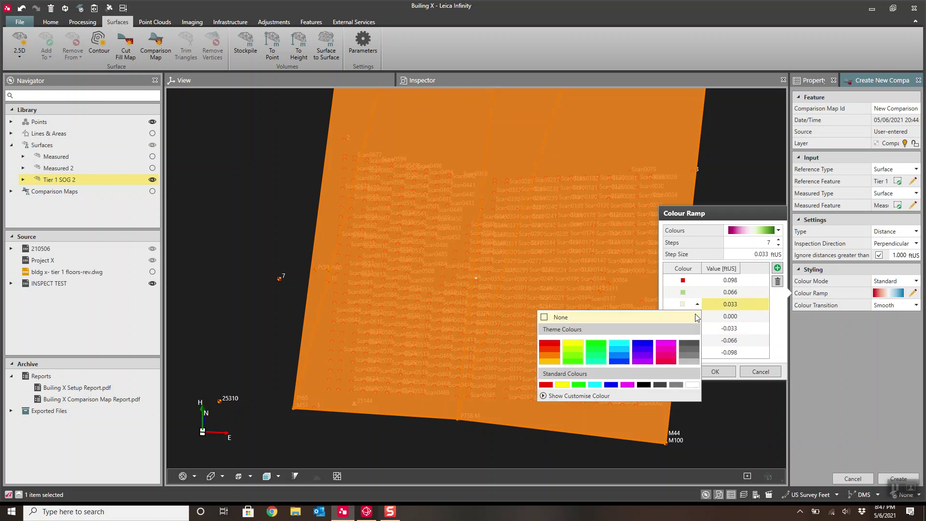
{"action": "left_click", "coordinate": [581, 384]}
{"action": "left_click", "coordinate": [695, 318]}
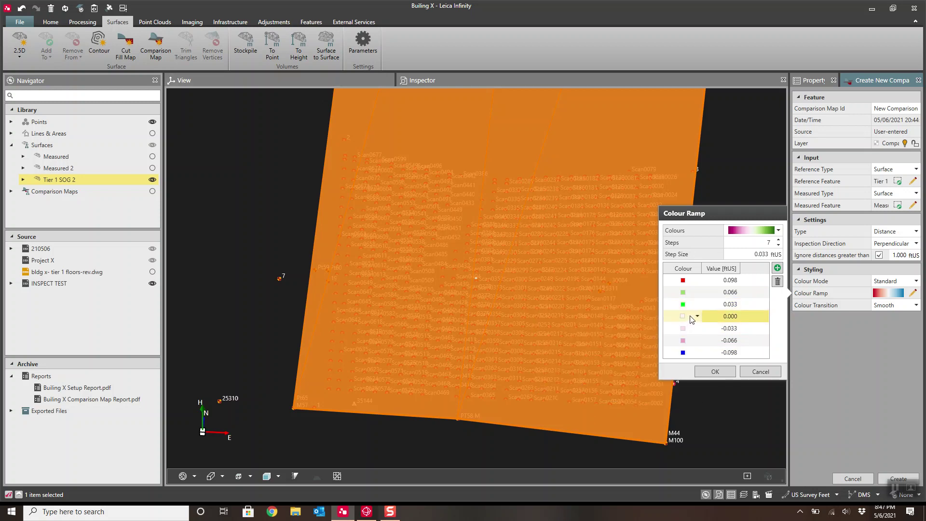
{"action": "left_click", "coordinate": [697, 318]}
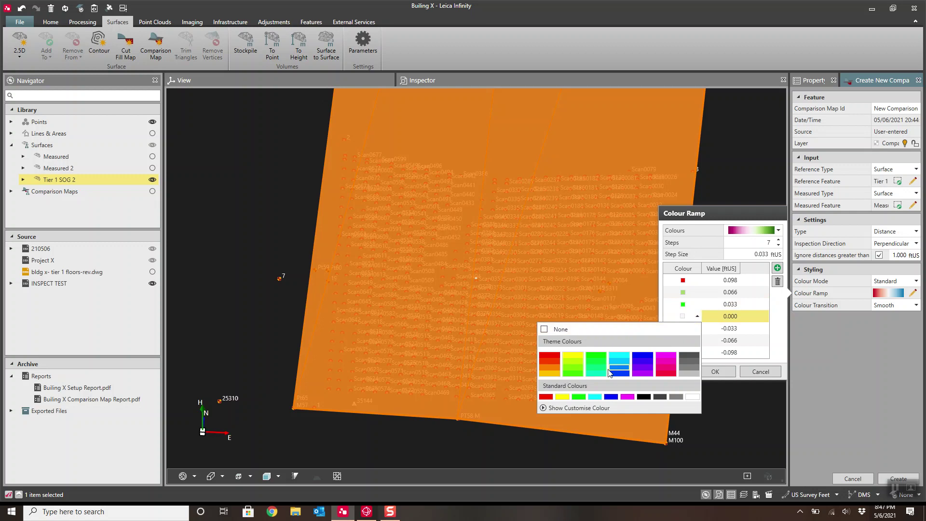
{"action": "left_click", "coordinate": [581, 394]}
{"action": "left_click", "coordinate": [688, 328]}
{"action": "left_click", "coordinate": [697, 328]}
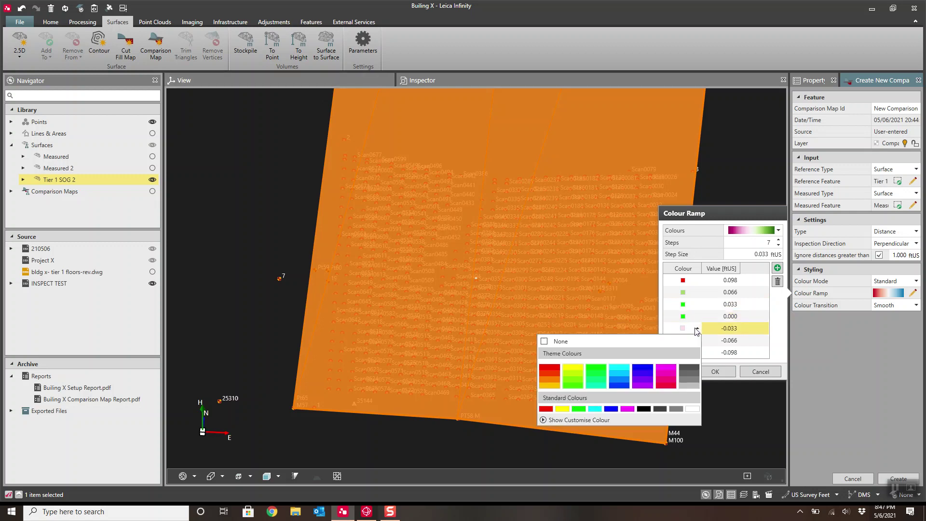
{"action": "left_click", "coordinate": [582, 408]}
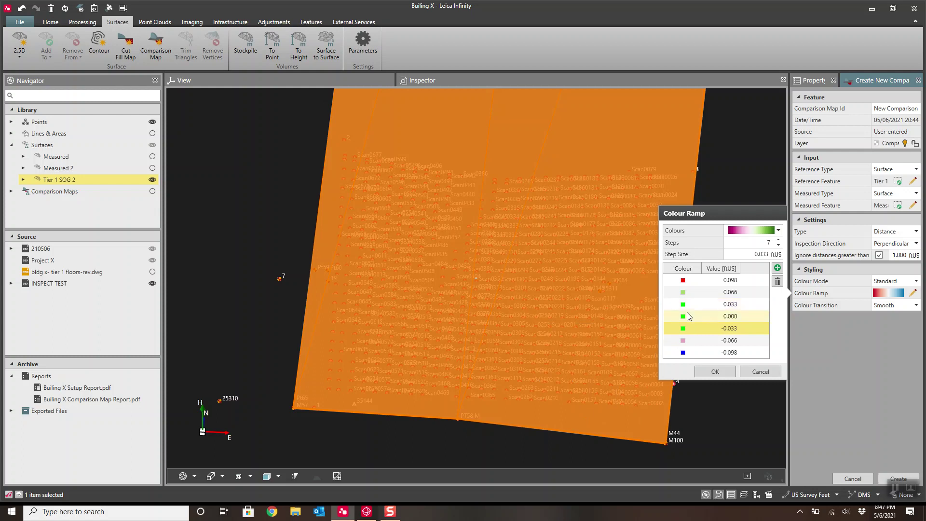
- Make the 0.066 band red and the -0.066 band cyan, then confirm the ramp
{"action": "left_click", "coordinate": [693, 292]}
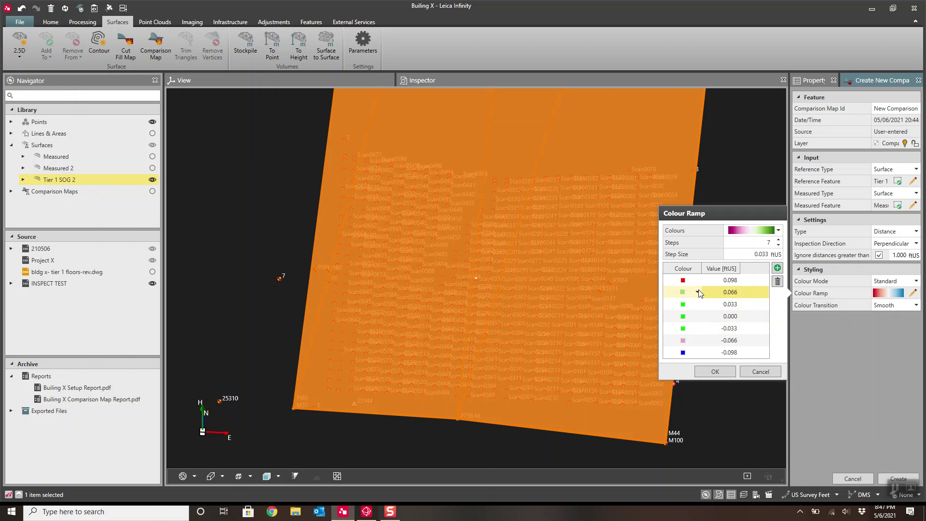
{"action": "left_click", "coordinate": [698, 292]}
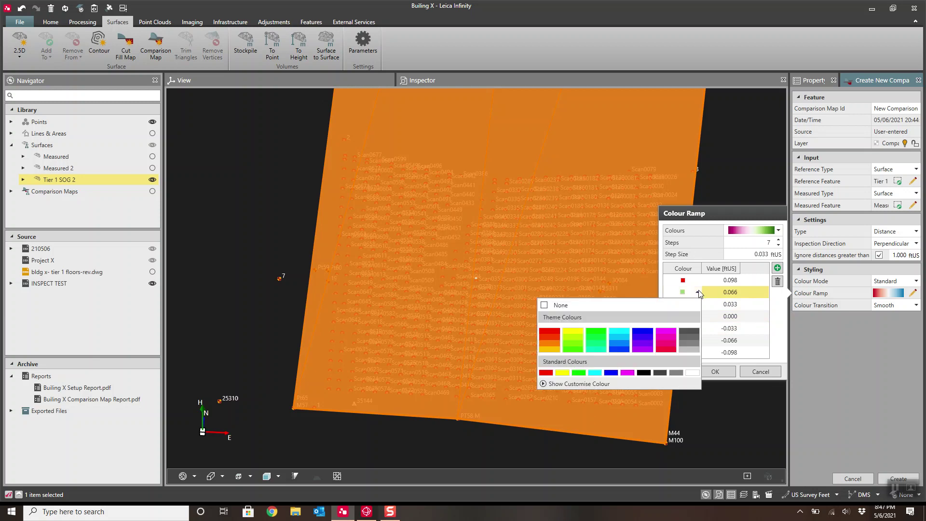
{"action": "left_click", "coordinate": [551, 337]}
{"action": "left_click", "coordinate": [692, 341]}
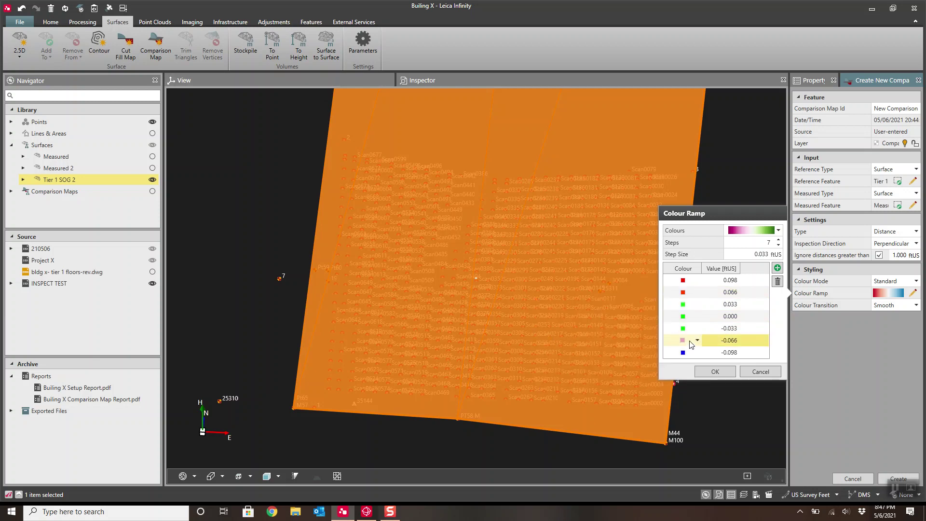
{"action": "left_click", "coordinate": [697, 341]}
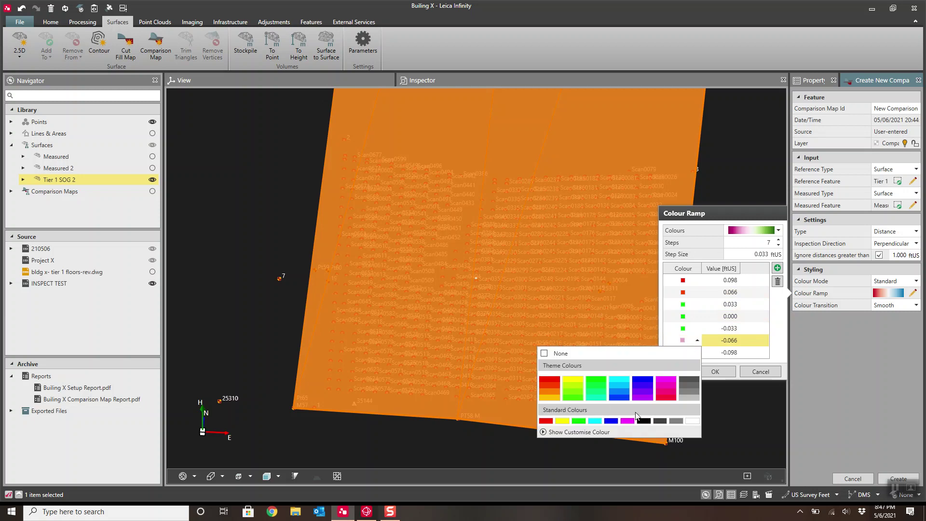
{"action": "left_click", "coordinate": [624, 386]}
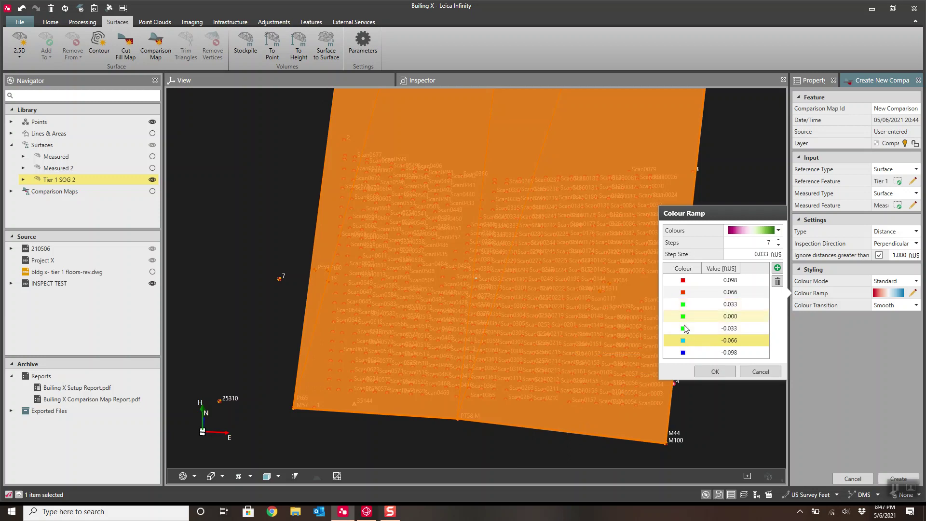
{"action": "left_click", "coordinate": [715, 371]}
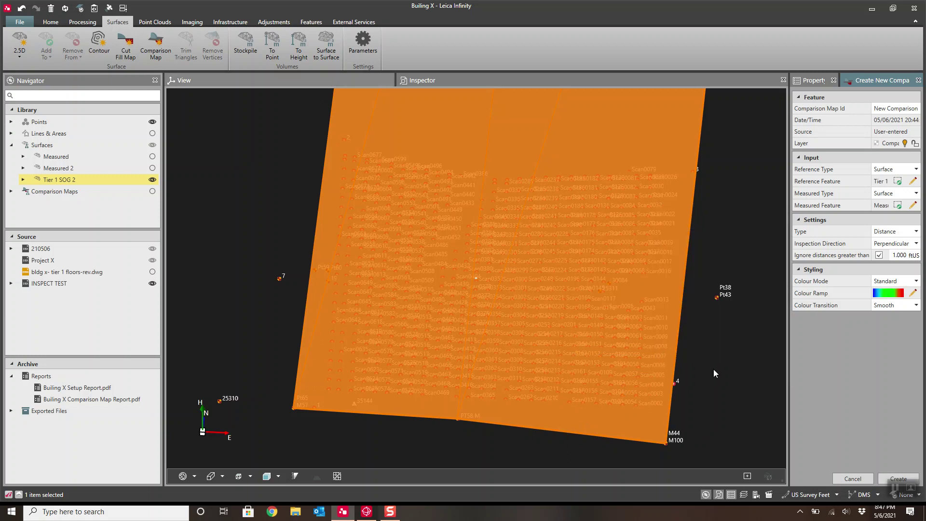
- Create the comparison map, then hide the Tier 1 SOG 2 surface and the scan points
{"action": "left_click", "coordinate": [900, 479]}
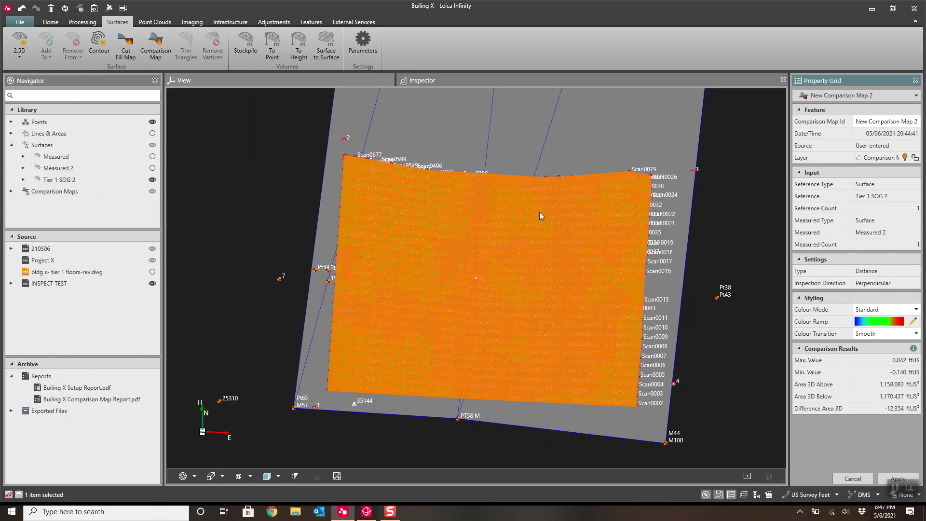
{"action": "left_click", "coordinate": [46, 121]}
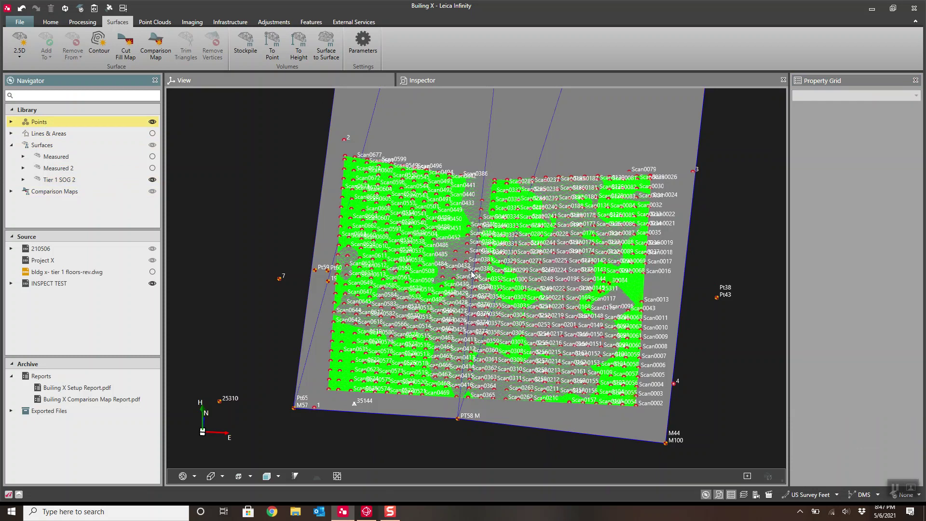
{"action": "left_click_drag", "start_coordinate": [418, 341], "coordinate": [221, 254]}
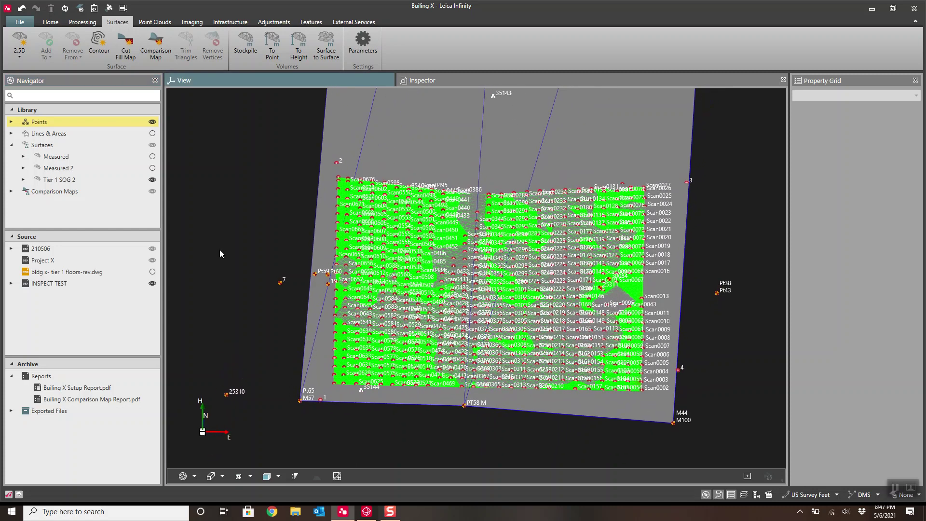
{"action": "left_click", "coordinate": [152, 179]}
{"action": "scroll", "coordinate": [497, 305], "scroll_direction": "up", "scroll_amount": 5}
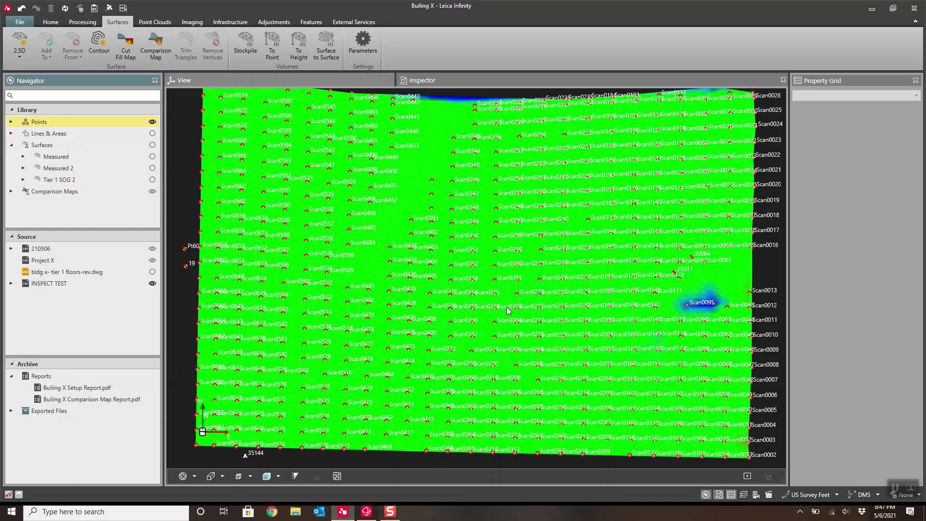
{"action": "left_click", "coordinate": [152, 122]}
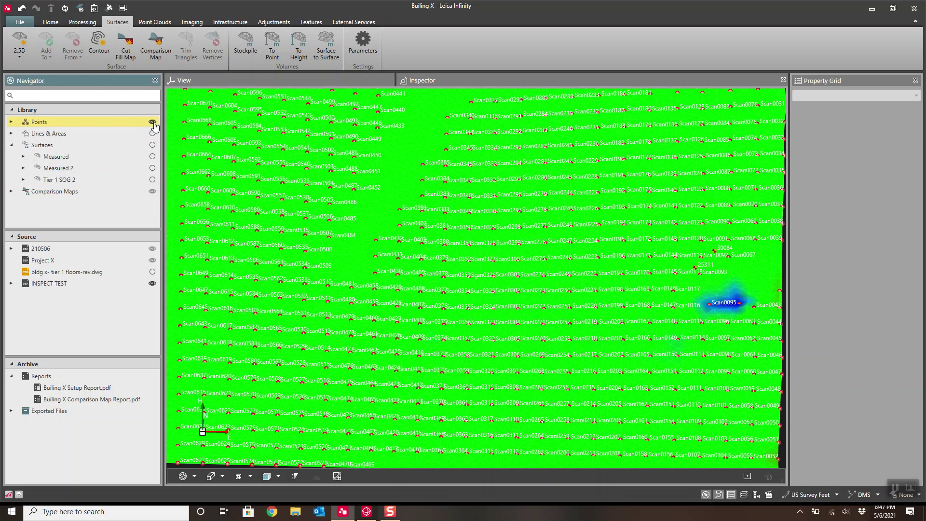
{"action": "scroll", "coordinate": [540, 249], "scroll_direction": "down", "scroll_amount": 3}
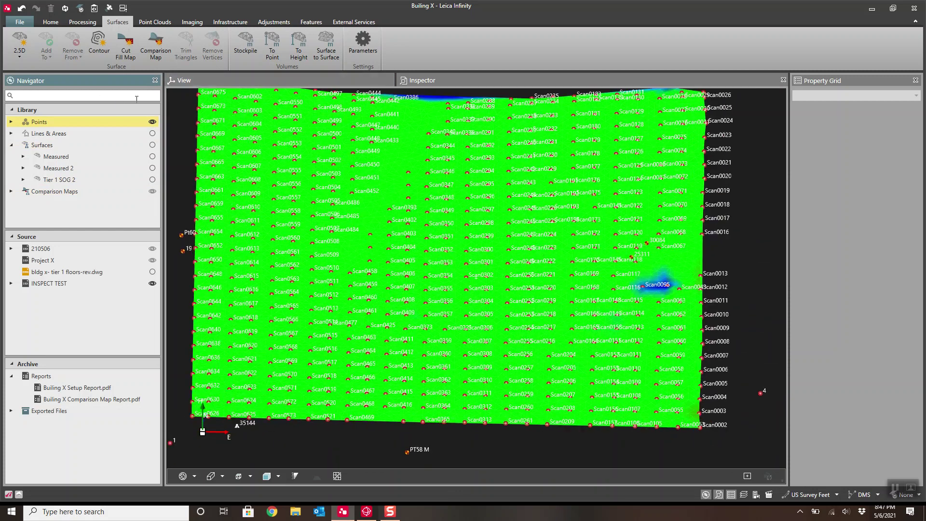
{"action": "left_click", "coordinate": [152, 122]}
- Inspect the green map and its blue low spots from several angles, then expand Comparison Maps
{"action": "left_click_drag", "start_coordinate": [413, 203], "coordinate": [479, 235]}
{"action": "middle_click_drag", "start_coordinate": [479, 235], "coordinate": [449, 229]}
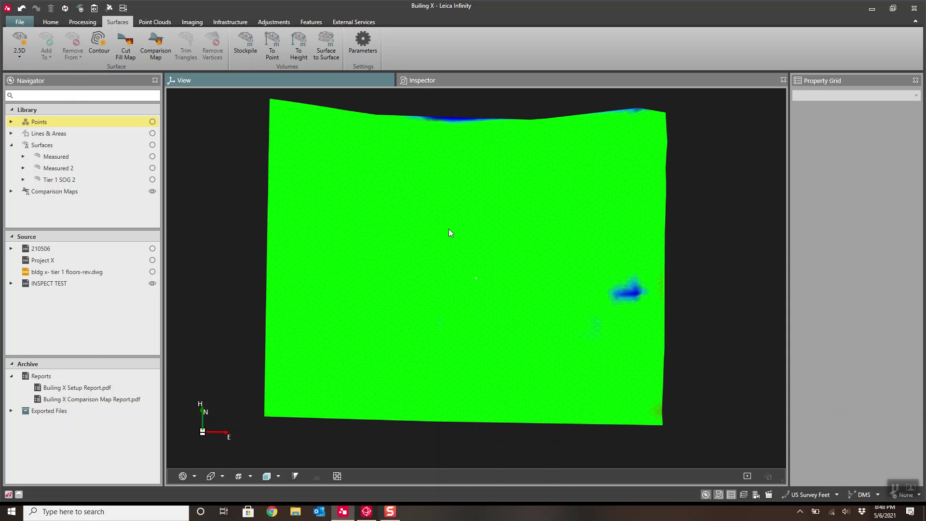
{"action": "left_click_drag", "start_coordinate": [644, 304], "coordinate": [637, 282]}
{"action": "scroll", "coordinate": [637, 282], "scroll_direction": "up", "scroll_amount": 5}
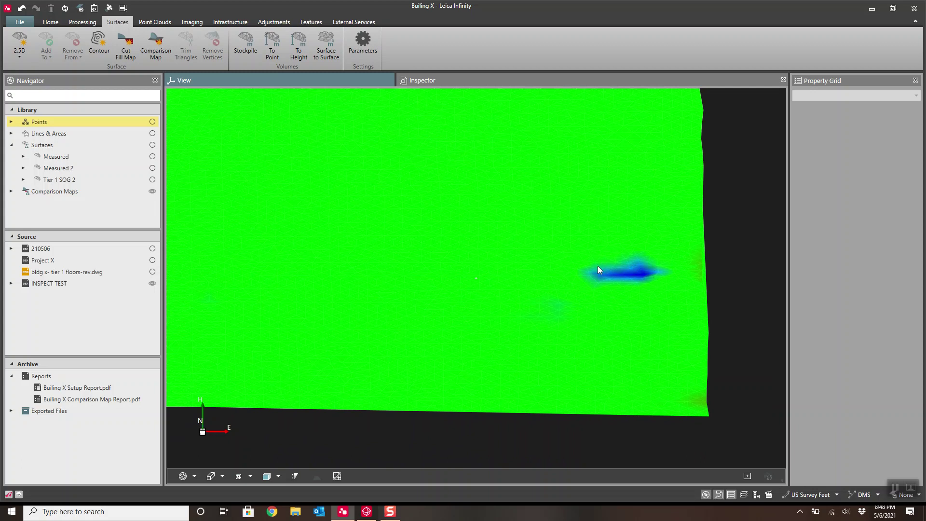
{"action": "scroll", "coordinate": [597, 266], "scroll_direction": "down", "scroll_amount": 3}
{"action": "scroll", "coordinate": [529, 261], "scroll_direction": "up", "scroll_amount": 2}
{"action": "left_click_drag", "start_coordinate": [548, 281], "coordinate": [509, 292]}
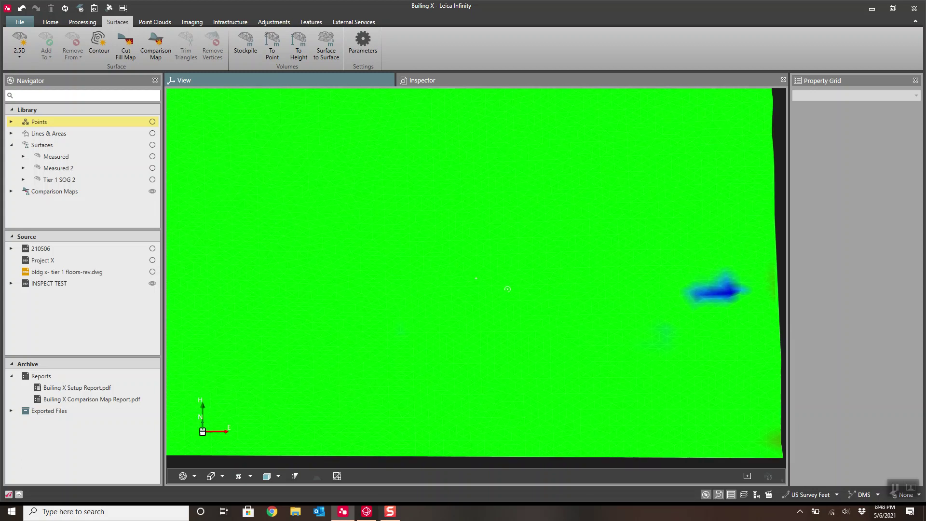
{"action": "scroll", "coordinate": [488, 275], "scroll_direction": "down", "scroll_amount": 2}
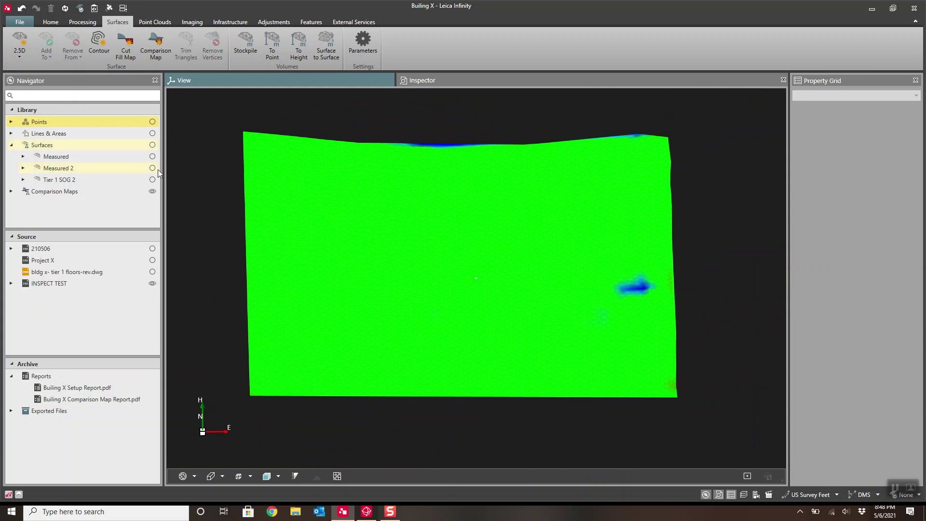
{"action": "left_click", "coordinate": [11, 191]}
- Change New Comparison Map 2's Comparison Map Id to 'Pour 2' and apply it
{"action": "left_click", "coordinate": [22, 202]}
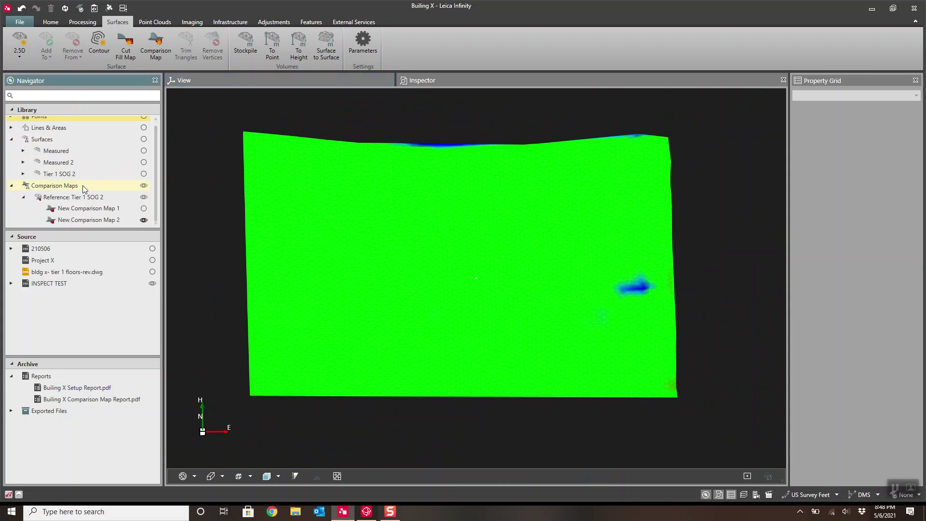
{"action": "left_click", "coordinate": [86, 220]}
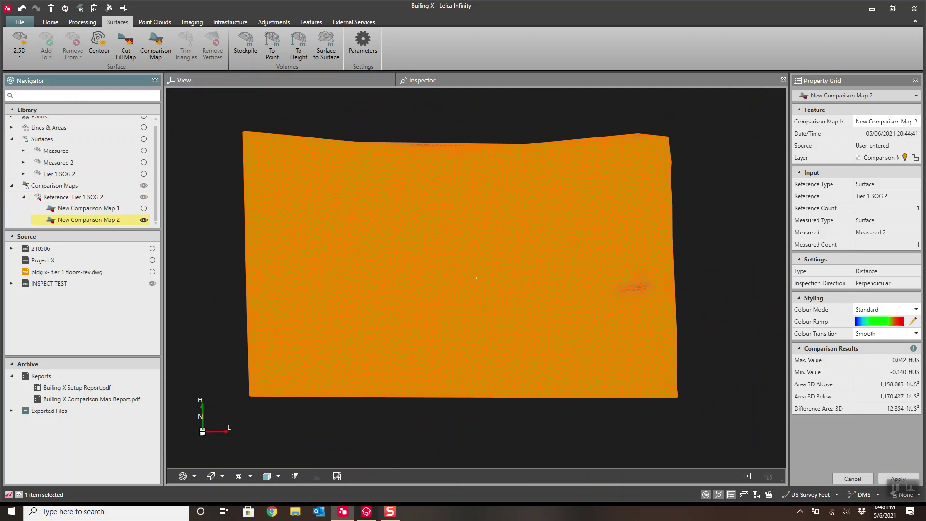
{"action": "left_click_drag", "start_coordinate": [918, 122], "coordinate": [834, 125]}
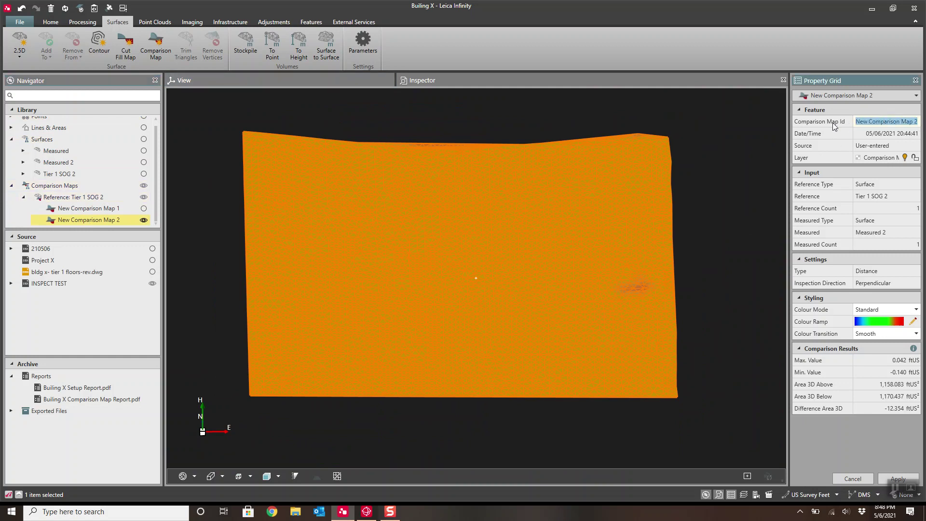
{"action": "type", "text": "P"}
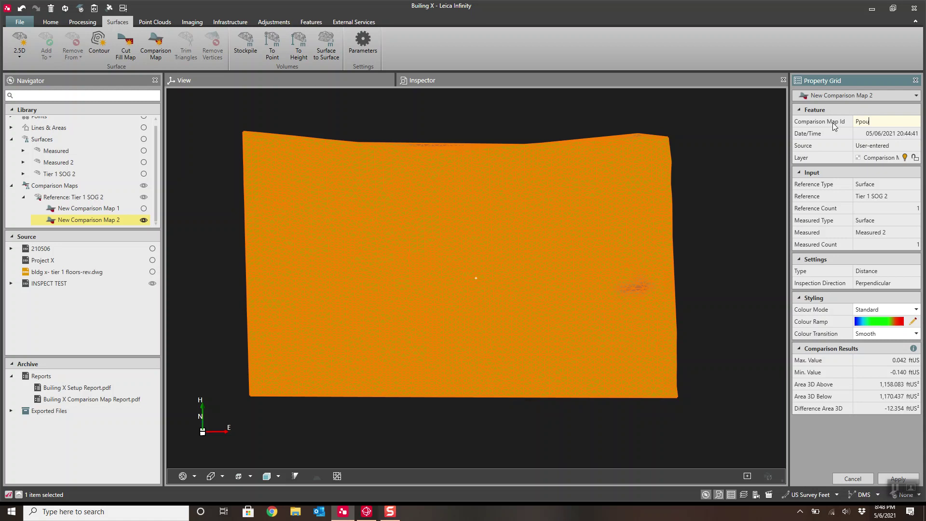
{"action": "type", "text": "po"}
{"action": "key", "text": "BackSpace"}
{"action": "key", "text": "BackSpace"}
{"action": "type", "text": "ou"}
{"action": "left_click_drag", "start_coordinate": [864, 134], "coordinate": [907, 133]}
{"action": "left_click", "coordinate": [889, 122]}
{"action": "left_click", "coordinate": [907, 478]}
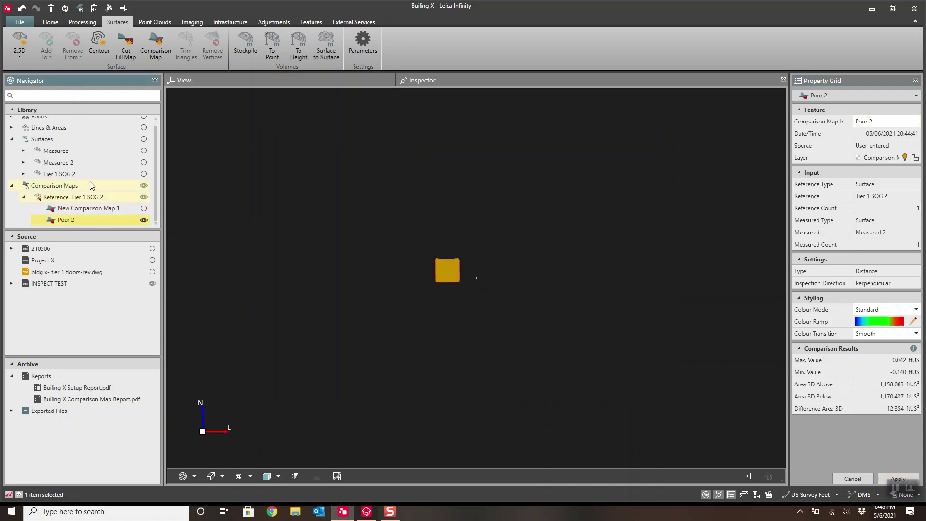
{"action": "right_click", "coordinate": [65, 224]}
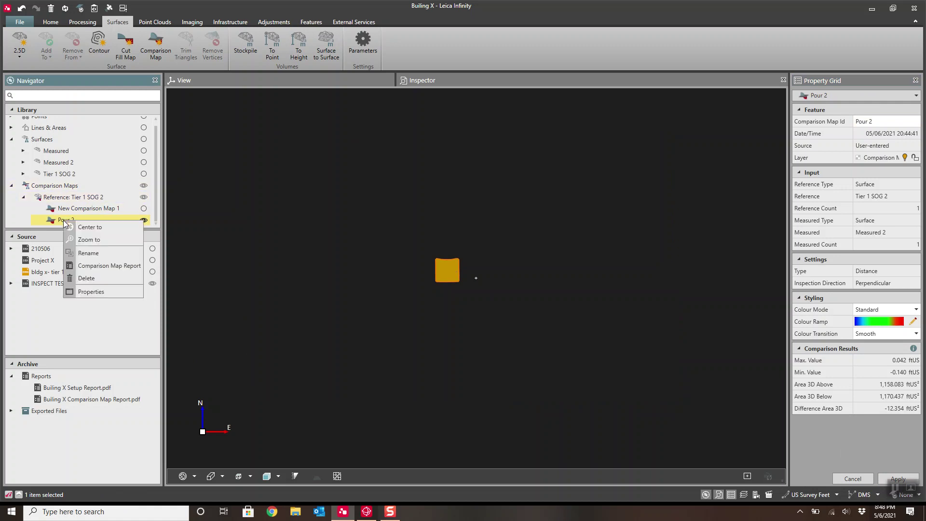
{"action": "left_click", "coordinate": [105, 268]}
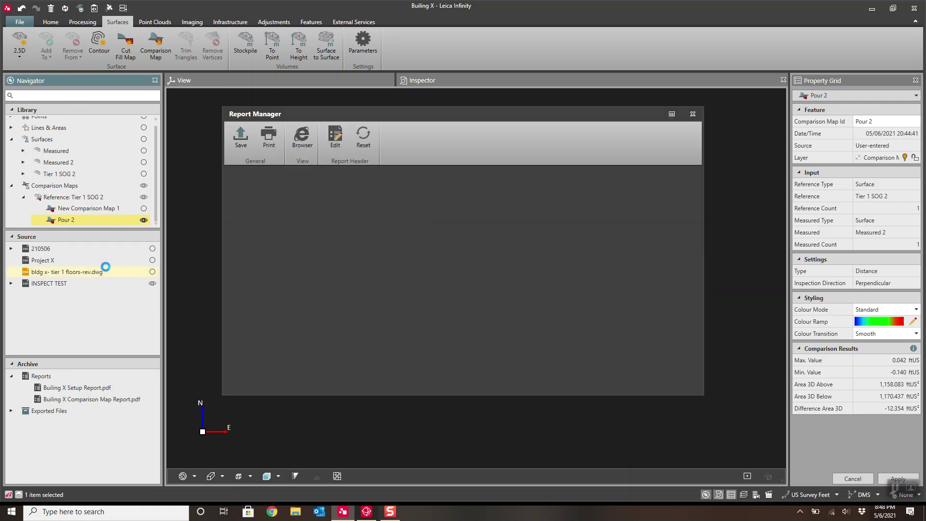
{"action": "left_click", "coordinate": [672, 113]}
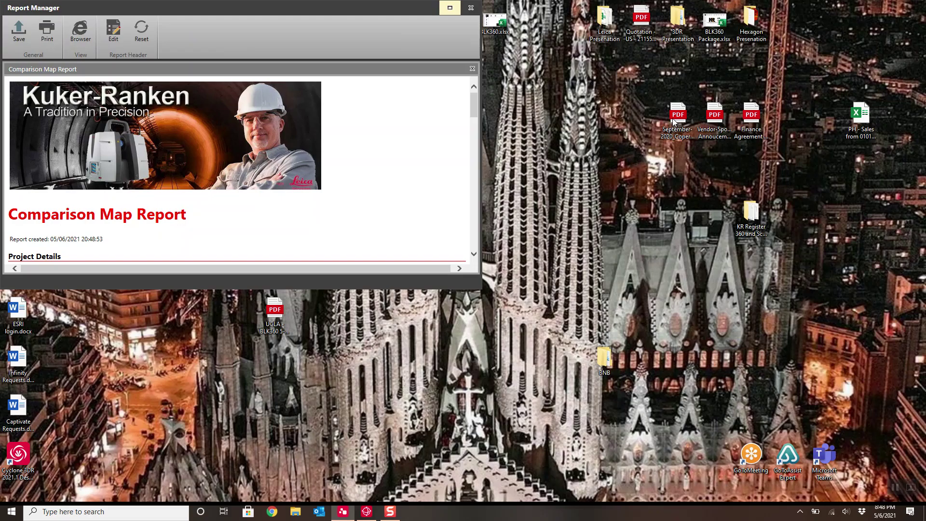
{"action": "scroll", "coordinate": [418, 314], "scroll_direction": "down", "scroll_amount": 8}
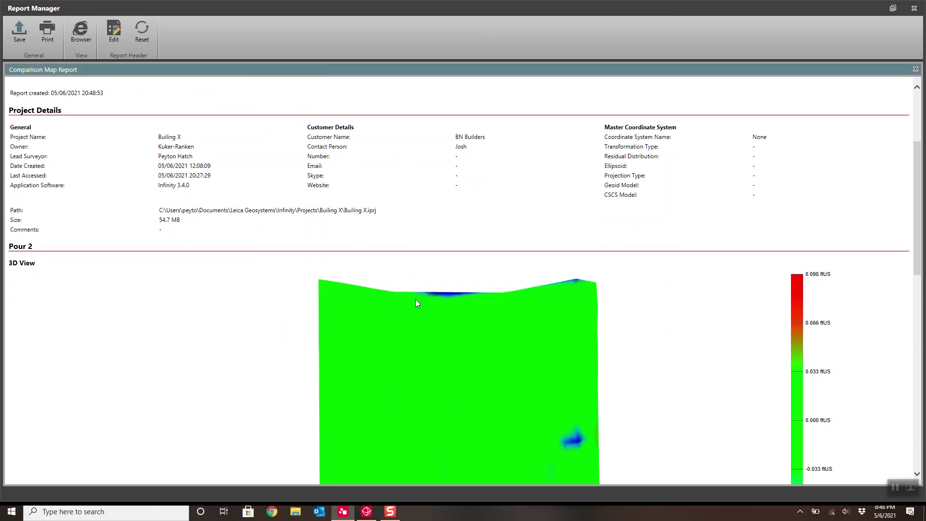
{"action": "scroll", "coordinate": [358, 249], "scroll_direction": "up", "scroll_amount": 3}
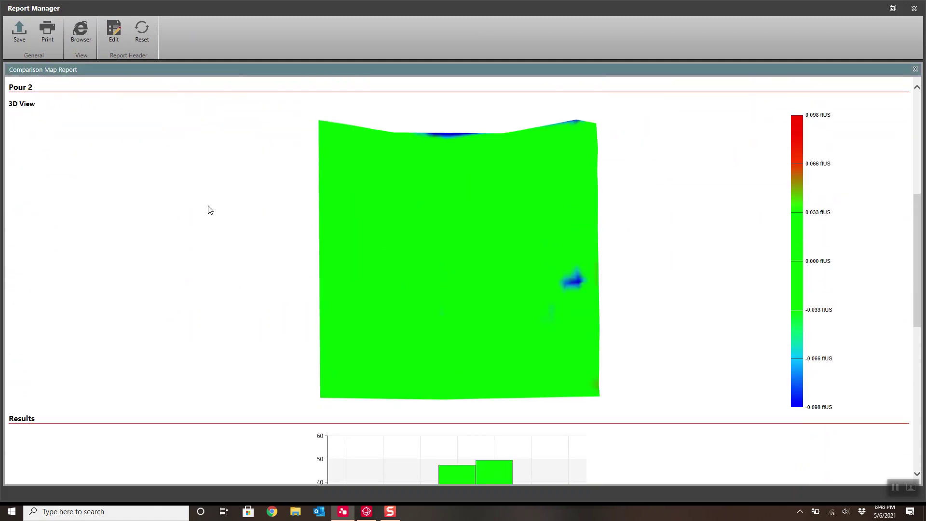
{"action": "triple_click", "coordinate": [34, 148]}
{"action": "left_click", "coordinate": [46, 198]}
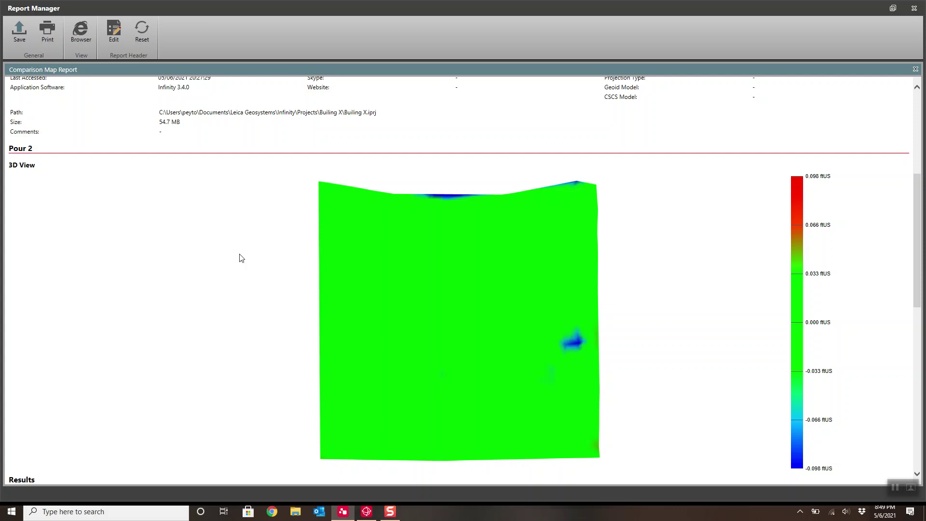
{"action": "scroll", "coordinate": [371, 163], "scroll_direction": "down", "scroll_amount": 2}
{"action": "scroll", "coordinate": [374, 179], "scroll_direction": "up", "scroll_amount": 1}
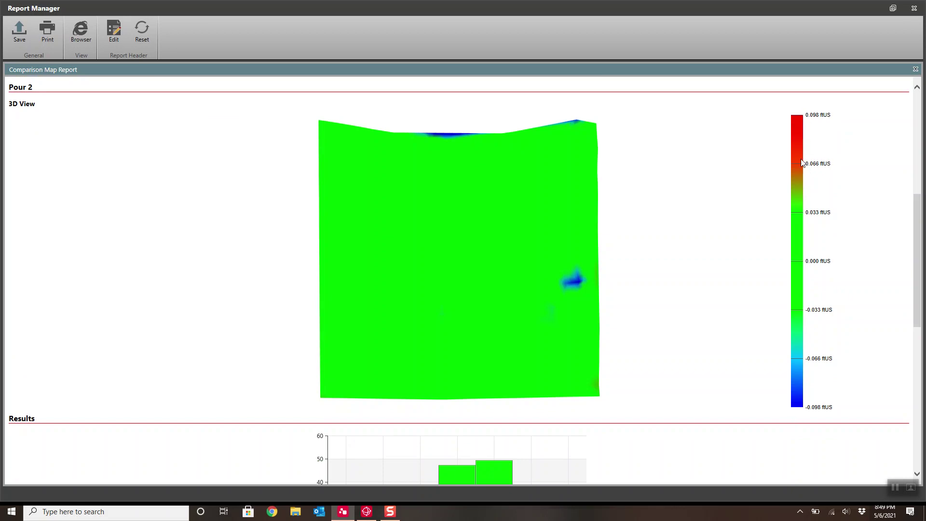
{"action": "scroll", "coordinate": [393, 176], "scroll_direction": "down", "scroll_amount": 6}
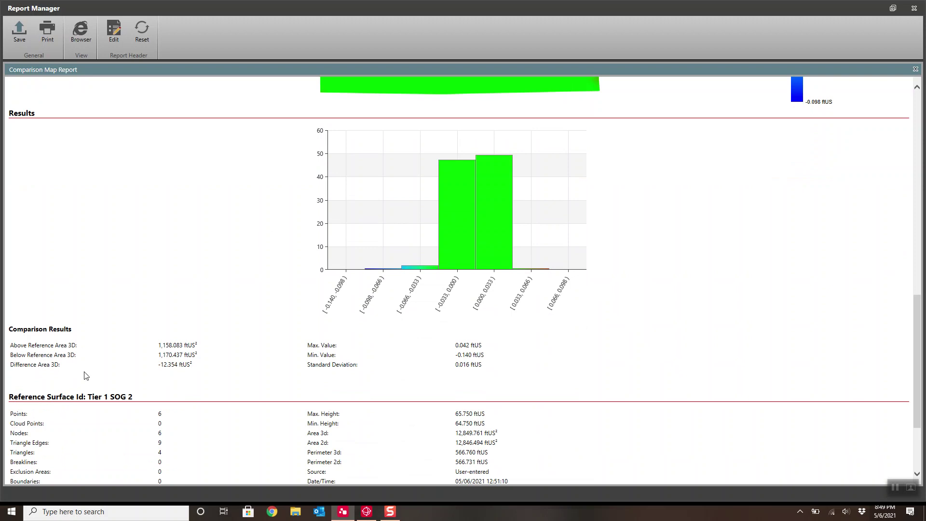
{"action": "left_click_drag", "start_coordinate": [10, 364], "coordinate": [413, 389]}
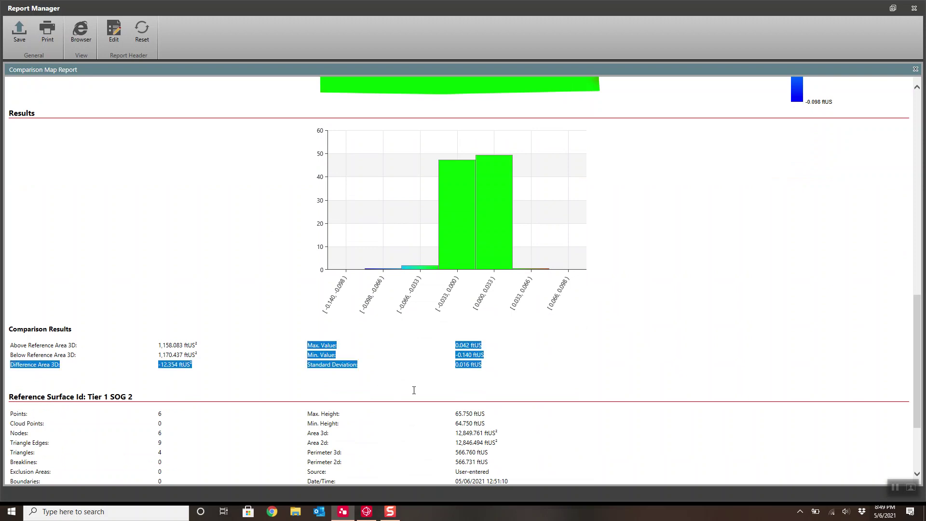
{"action": "left_click", "coordinate": [439, 388]}
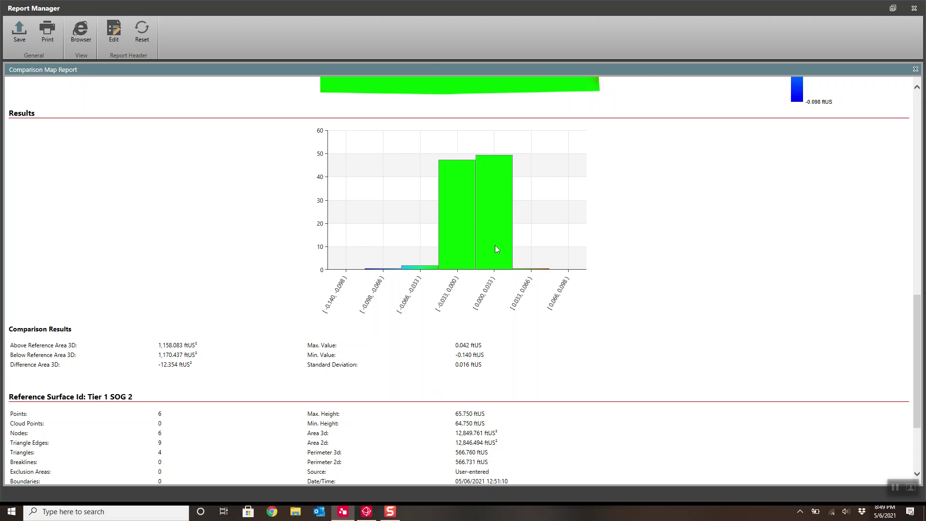
{"action": "scroll", "coordinate": [475, 201], "scroll_direction": "down", "scroll_amount": 3}
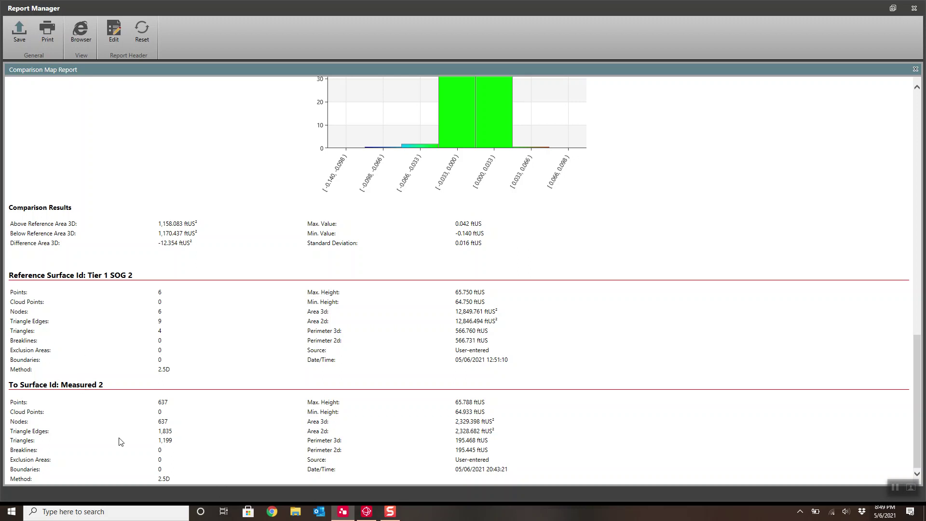
{"action": "scroll", "coordinate": [121, 441], "scroll_direction": "up", "scroll_amount": 15}
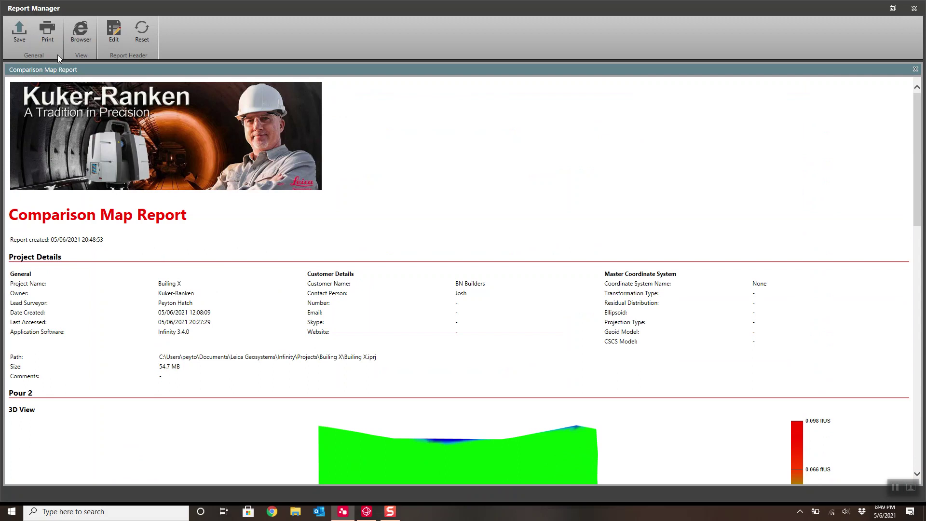
- Export the report as a PDF named 'Comparison Map Report' and close the Report Manager
{"action": "left_click", "coordinate": [19, 36]}
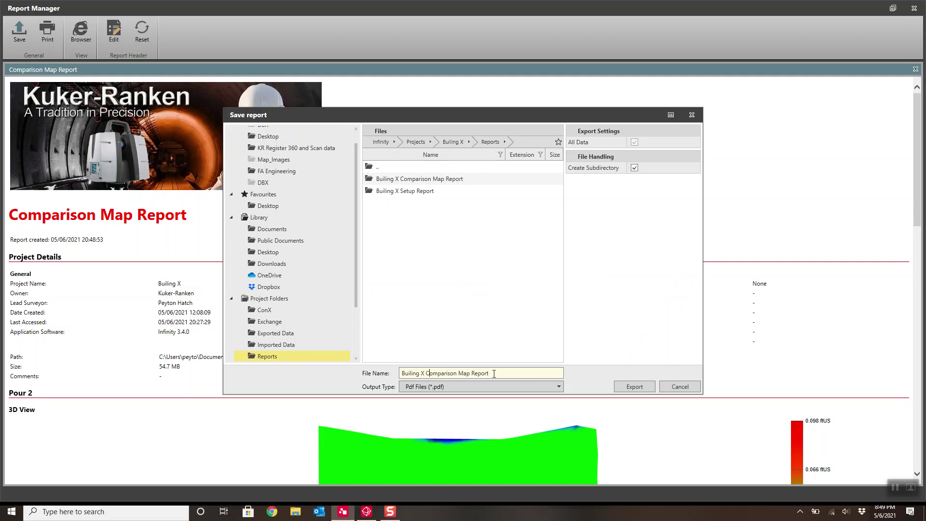
{"action": "key", "text": "BackSpace"}
{"action": "key", "text": "BackSpace"}
{"action": "key", "text": "BackSpace"}
{"action": "key", "text": "BackSpace"}
{"action": "key", "text": "BackSpace"}
{"action": "key", "text": "BackSpace"}
{"action": "key", "text": "BackSpace"}
{"action": "key", "text": "BackSpace"}
{"action": "key", "text": "BackSpace"}
{"action": "key", "text": "BackSpace"}
{"action": "left_click", "coordinate": [633, 386]}
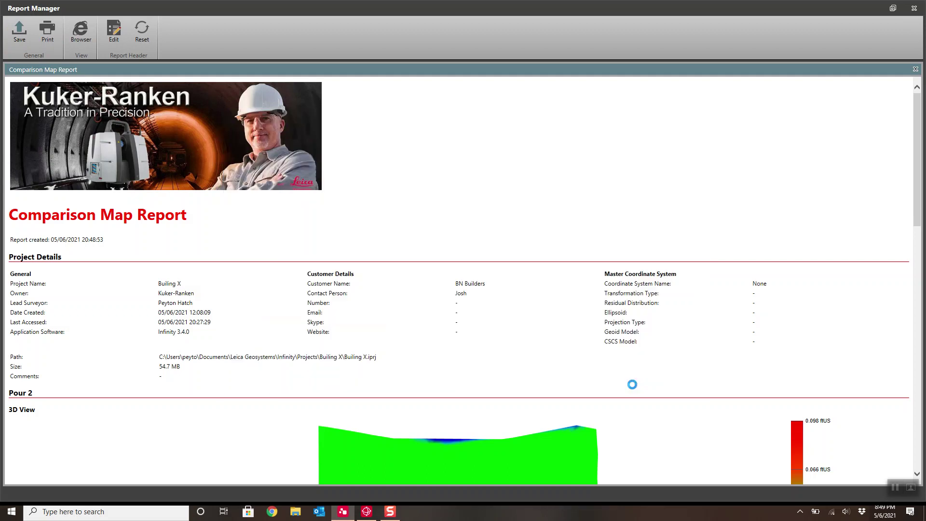
{"action": "left_click", "coordinate": [915, 9]}
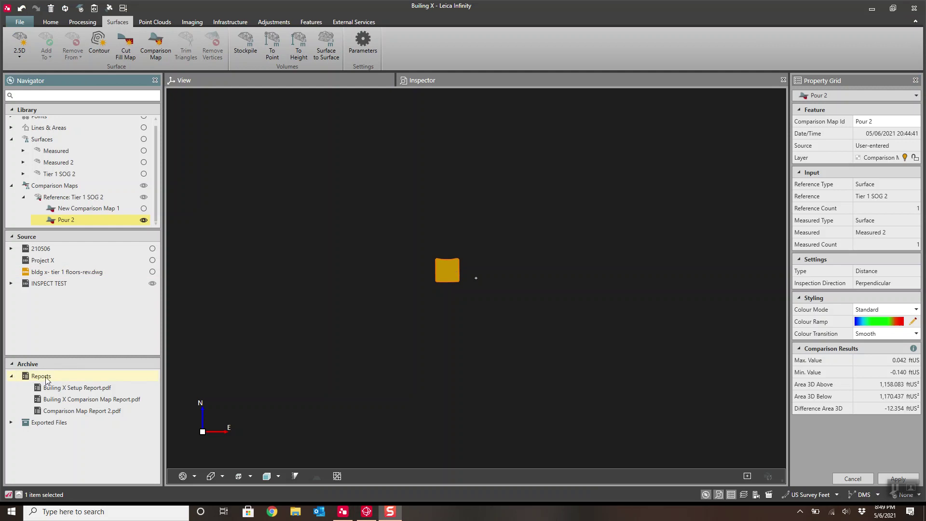
- Open the containing folder of Comparison Map Report 2.pdf from Archive > Reports, then open the PDF
{"action": "left_click", "coordinate": [11, 376]}
{"action": "left_click", "coordinate": [11, 376]}
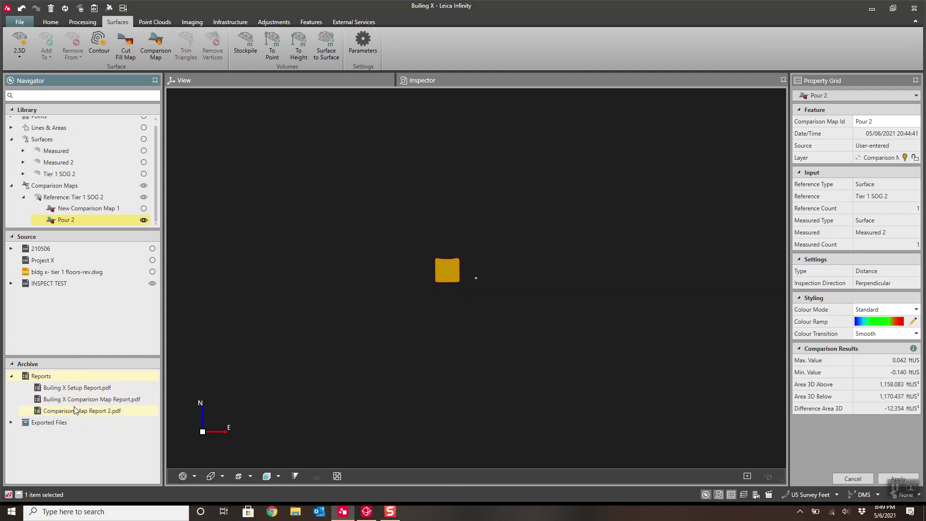
{"action": "left_click", "coordinate": [100, 415]}
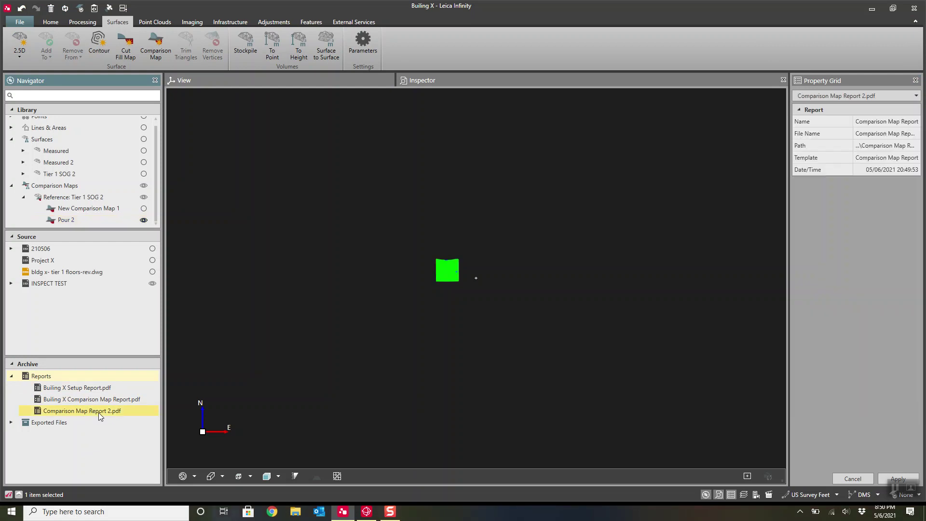
{"action": "right_click", "coordinate": [64, 414]}
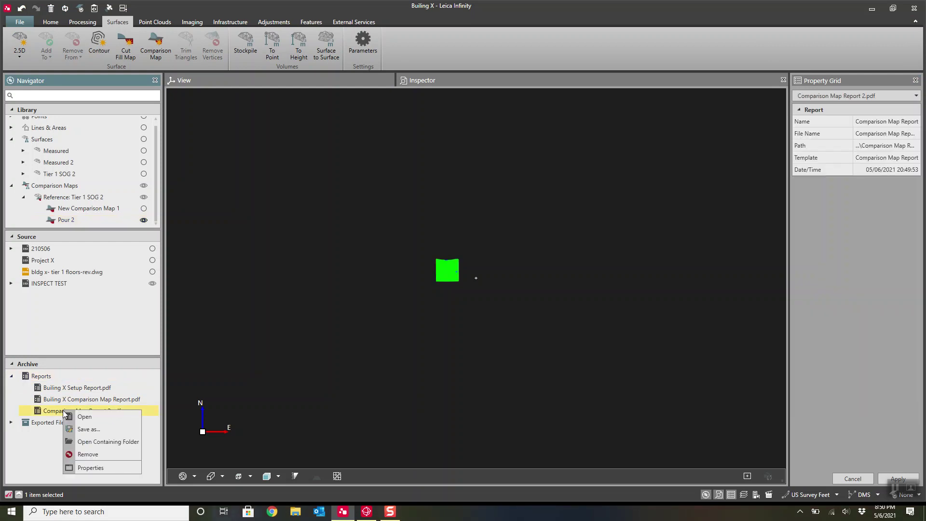
{"action": "left_click", "coordinate": [111, 441]}
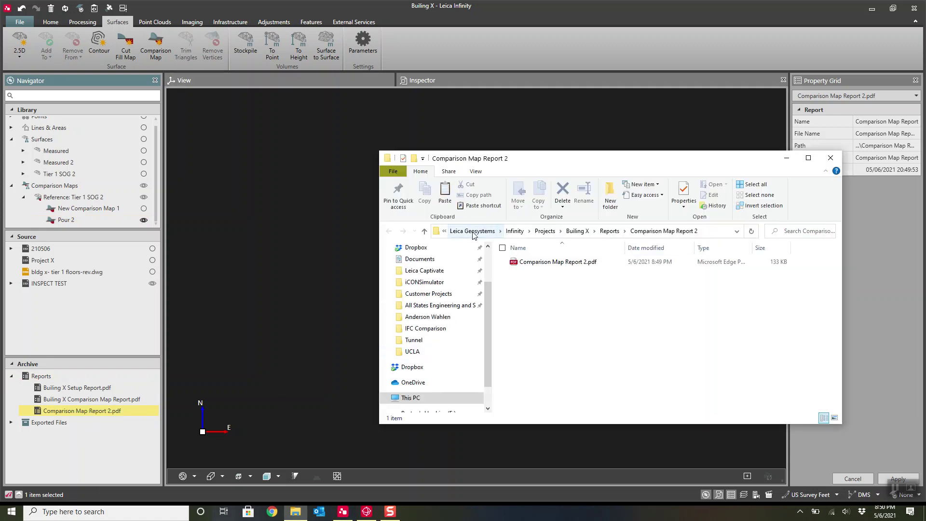
{"action": "double_click", "coordinate": [548, 262]}
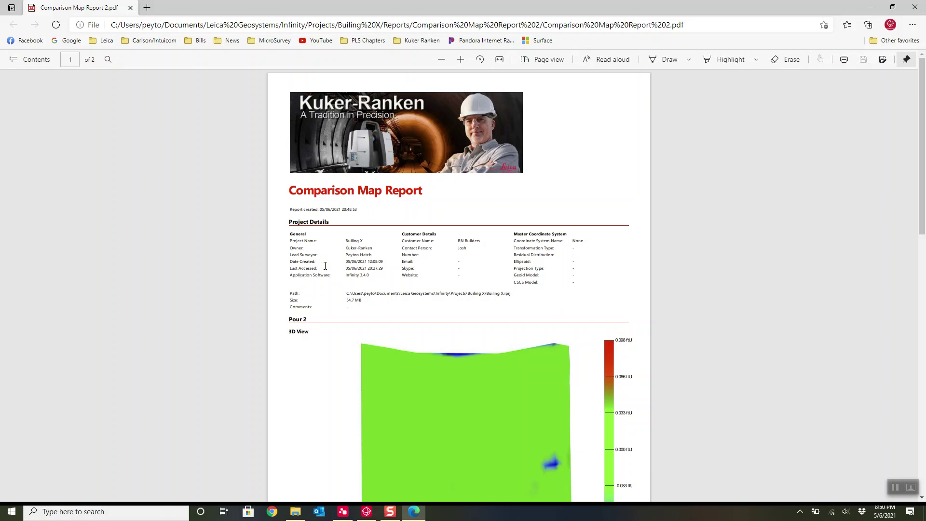
- Scroll through pages 1 and 2 of Comparison Map Report 2.pdf in Edge
{"action": "scroll", "coordinate": [331, 262], "scroll_direction": "down", "scroll_amount": 3}
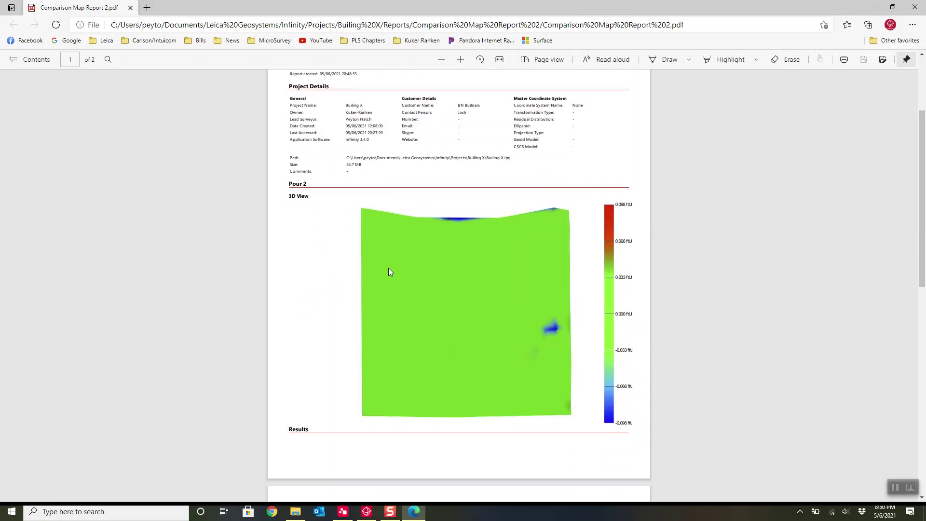
{"action": "scroll", "coordinate": [388, 270], "scroll_direction": "down", "scroll_amount": 10}
{"action": "scroll", "coordinate": [386, 272], "scroll_direction": "up", "scroll_amount": 7}
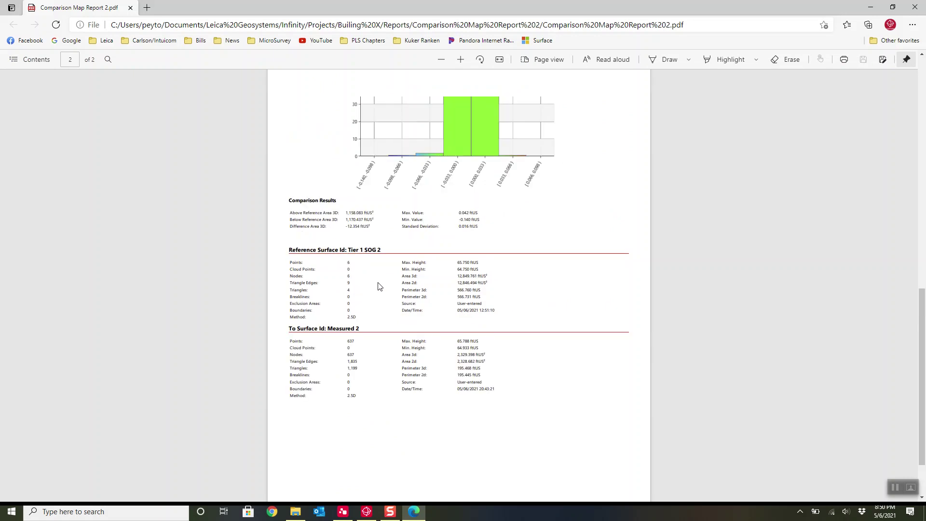
{"action": "scroll", "coordinate": [380, 286], "scroll_direction": "up", "scroll_amount": 5}
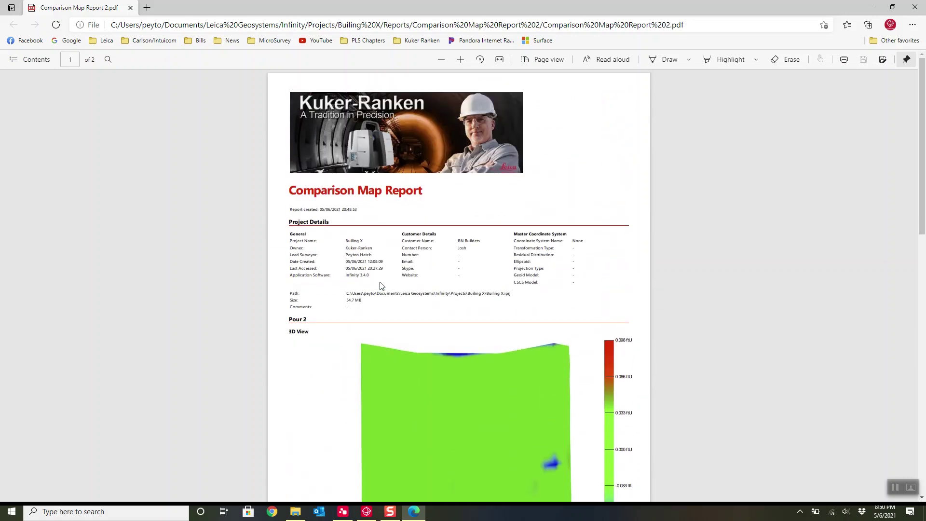
{"action": "scroll", "coordinate": [380, 286], "scroll_direction": "down", "scroll_amount": 10}
{"action": "scroll", "coordinate": [497, 324], "scroll_direction": "up", "scroll_amount": 10}
{"action": "scroll", "coordinate": [498, 309], "scroll_direction": "down", "scroll_amount": 4}
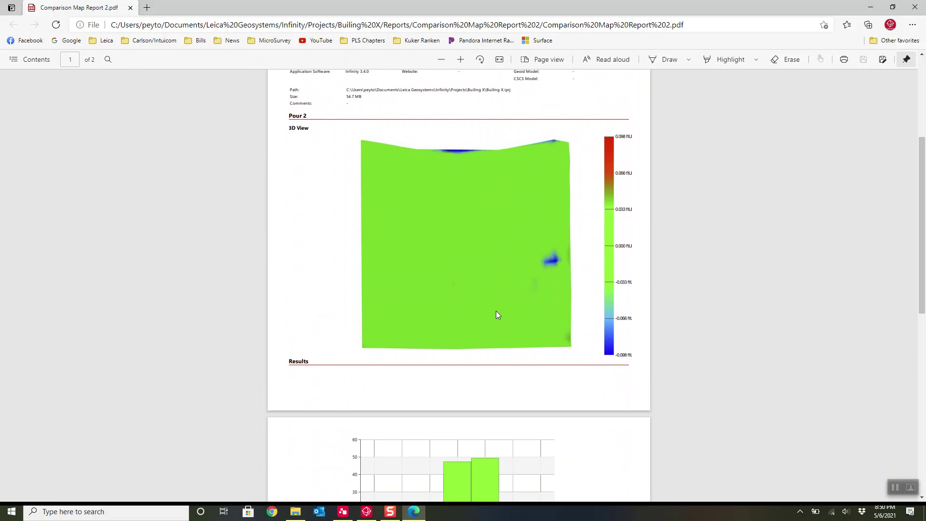
{"action": "scroll", "coordinate": [497, 313], "scroll_direction": "up", "scroll_amount": 4}
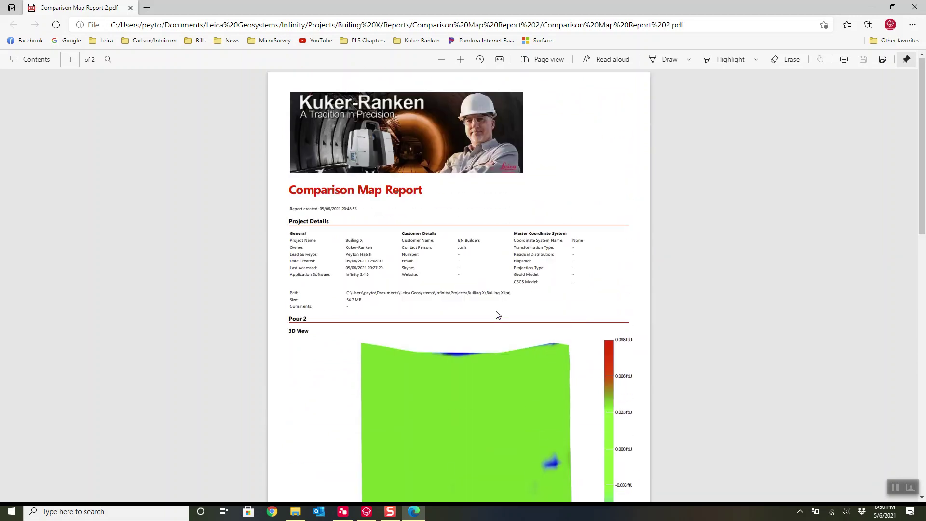
{"action": "scroll", "coordinate": [556, 269], "scroll_direction": "down", "scroll_amount": 1}
- Close the PDF and folder, return the Captivate simulator to its Home screen, then switch back to Infinity
{"action": "left_click", "coordinate": [915, 8]}
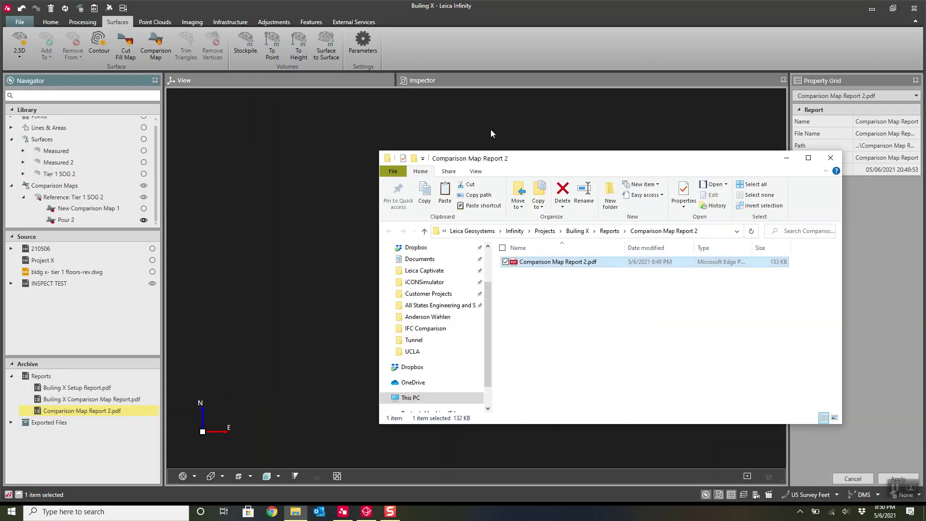
{"action": "left_click", "coordinate": [830, 159]}
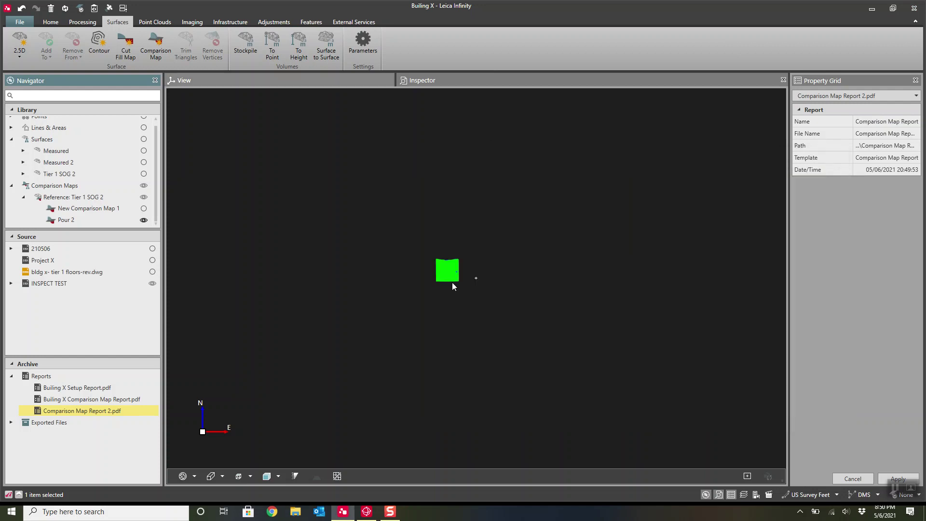
{"action": "scroll", "coordinate": [453, 282], "scroll_direction": "up", "scroll_amount": 10}
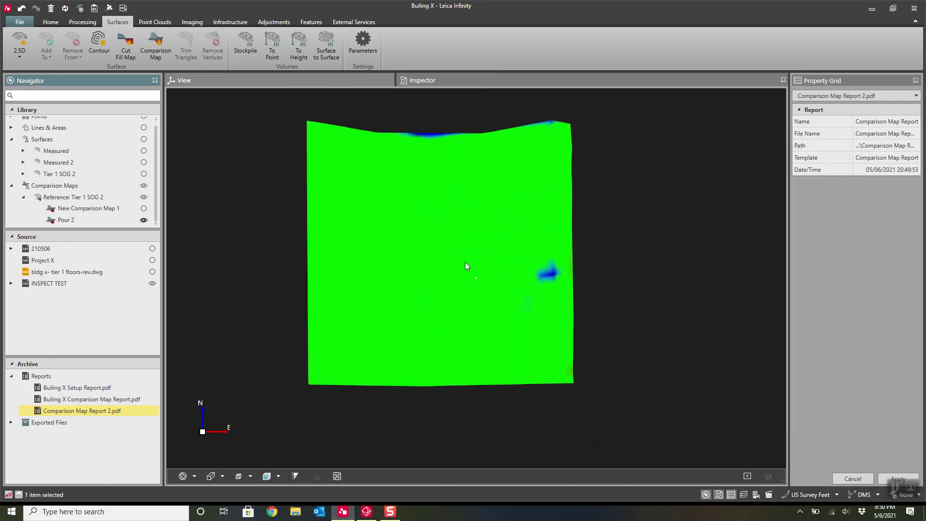
{"action": "left_click", "coordinate": [367, 511]}
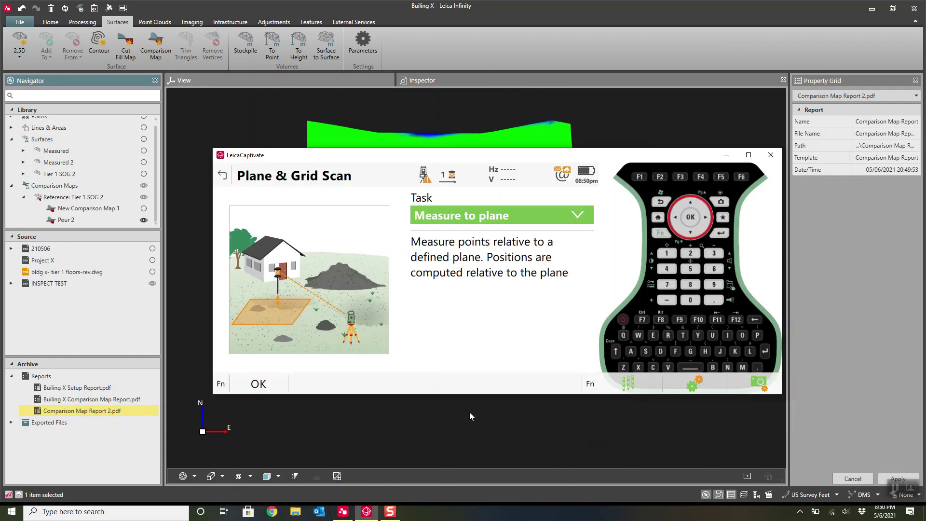
{"action": "left_click", "coordinate": [657, 218]}
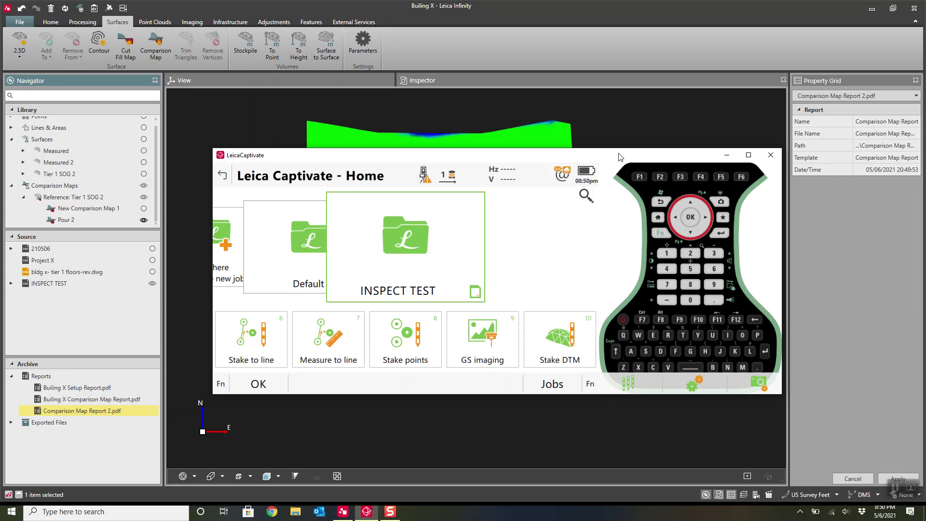
{"action": "left_click", "coordinate": [632, 130]}
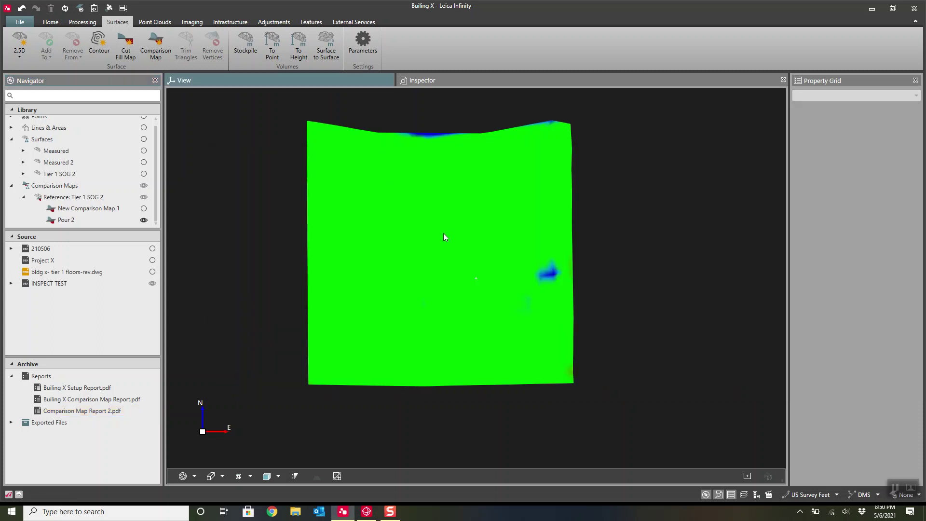